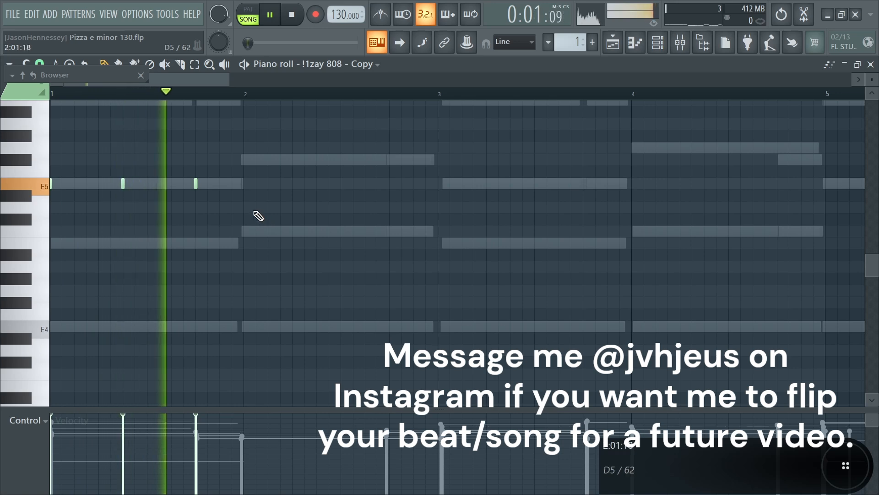
Delete the third E5 note in bar 1 of the 808 pattern and play the result
{"action": "key", "text": "space"}
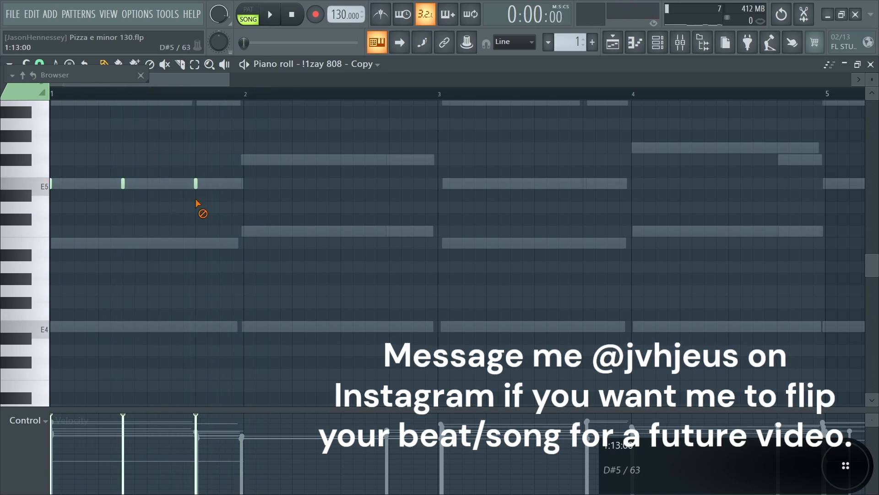
{"action": "right_click", "coordinate": [195, 184]}
{"action": "key", "text": "space"}
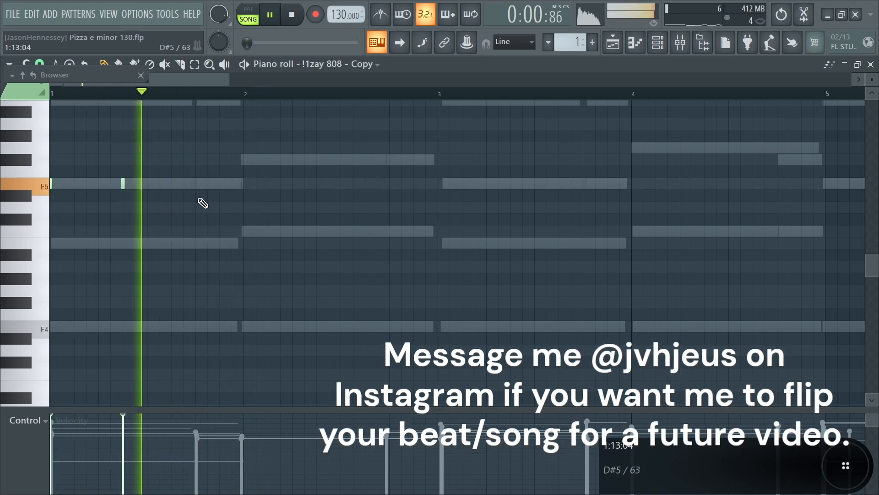
{"action": "key", "text": "space"}
Add two short F#5 notes to bar 2 of the 808 pattern, on steps 5 and 11
{"action": "left_click", "coordinate": [292, 160]}
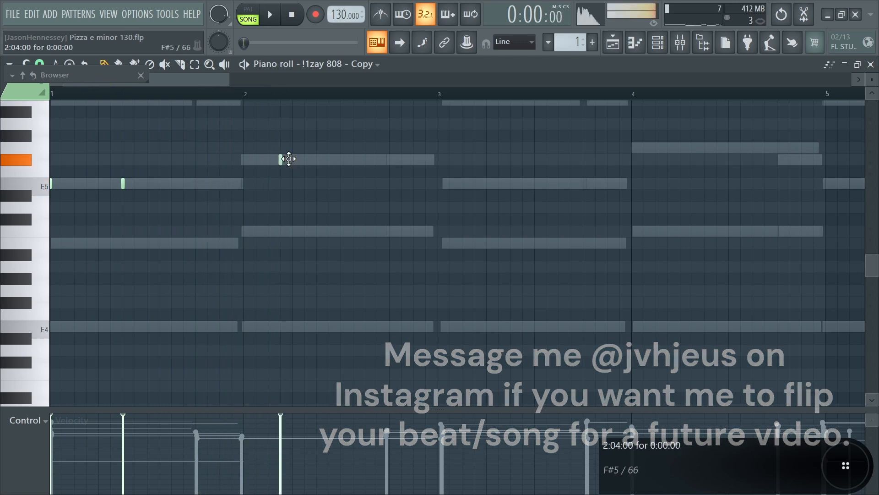
{"action": "key", "text": "space"}
{"action": "left_click", "coordinate": [364, 160]}
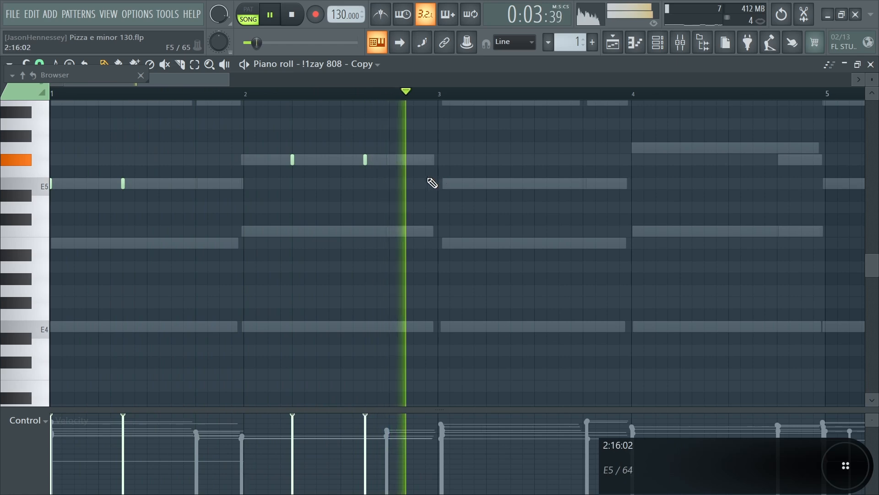
{"action": "key", "text": "space"}
{"action": "key", "text": "space"}
Copy the two-bar 808 pattern into bars 3 and 4, with bar 4's notes on G5
{"action": "scroll", "coordinate": [486, 145], "scroll_direction": "down", "scroll_amount": 2}
{"action": "left_click_drag", "start_coordinate": [344, 119], "coordinate": [52, 235]}
{"action": "key", "text": "space"}
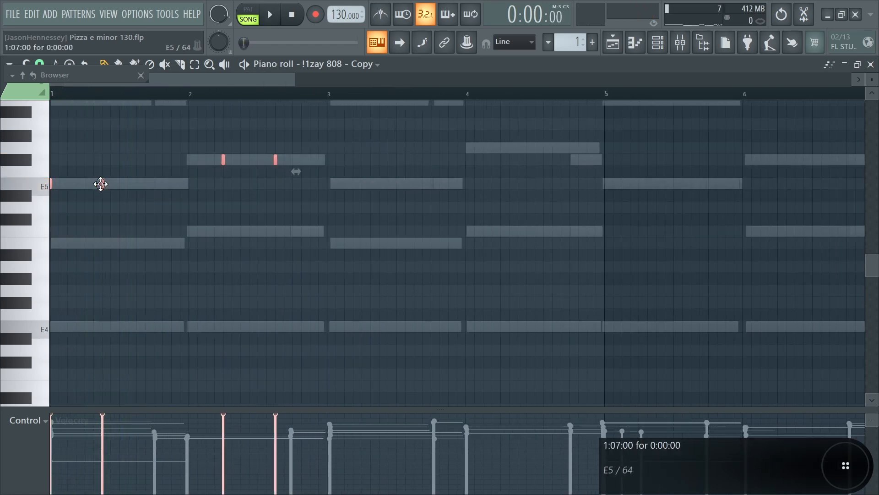
{"action": "left_click_drag", "start_coordinate": [103, 184], "coordinate": [387, 194]}
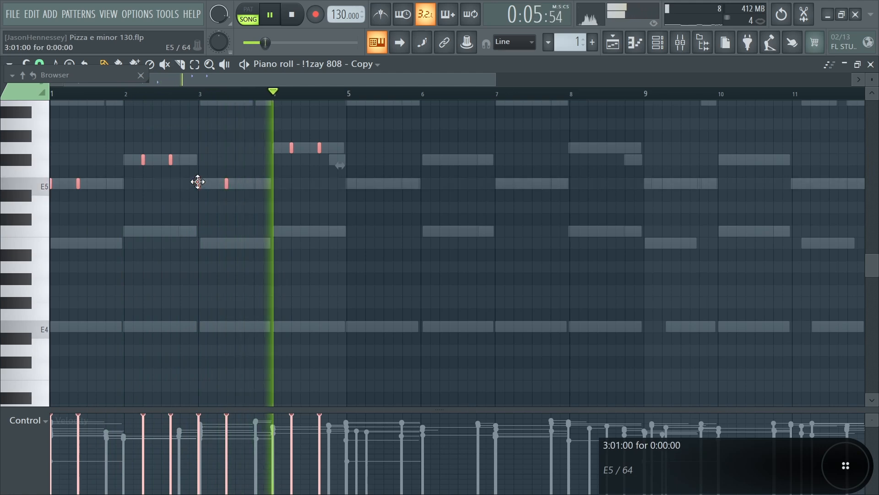
Copy the four-bar 808 pattern into bars 5 to 8 and select the two E5 notes in bar 1
{"action": "left_click_drag", "start_coordinate": [198, 182], "coordinate": [491, 188]}
{"action": "key", "text": "space"}
{"action": "scroll", "coordinate": [387, 232], "scroll_direction": "down", "scroll_amount": 3}
{"action": "left_click_drag", "start_coordinate": [112, 179], "coordinate": [91, 196]}
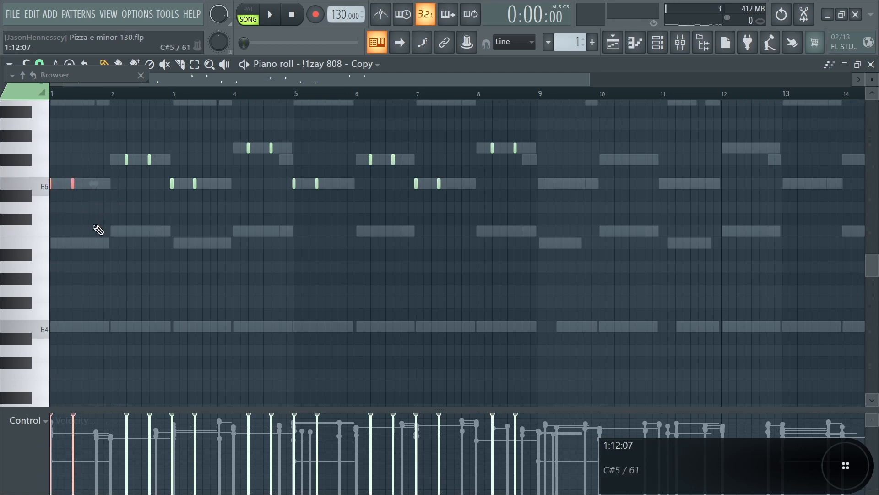
{"action": "scroll", "coordinate": [10, 183], "scroll_direction": "up", "scroll_amount": 1}
{"action": "key", "text": "space"}
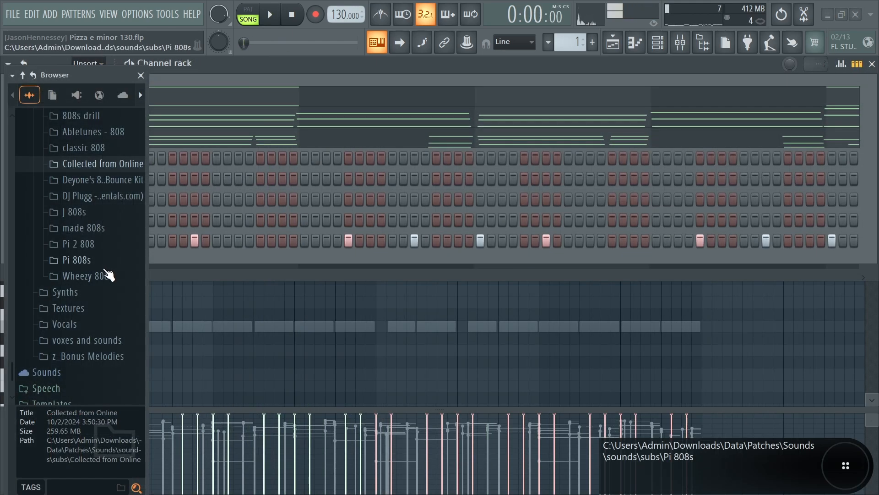
Add the SPIKES RIM sample from the Rims folder as a new channel below the 808
{"action": "scroll", "coordinate": [108, 275], "scroll_direction": "down", "scroll_amount": 1}
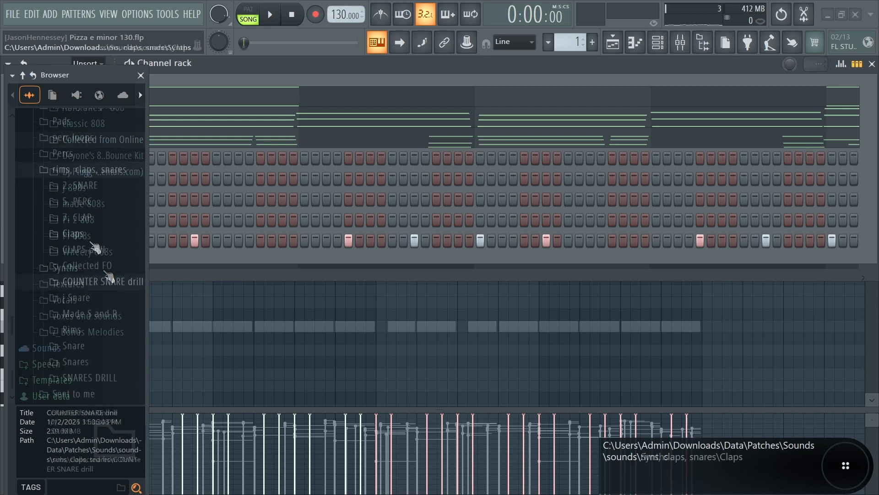
{"action": "scroll", "coordinate": [90, 243], "scroll_direction": "down", "scroll_amount": 3}
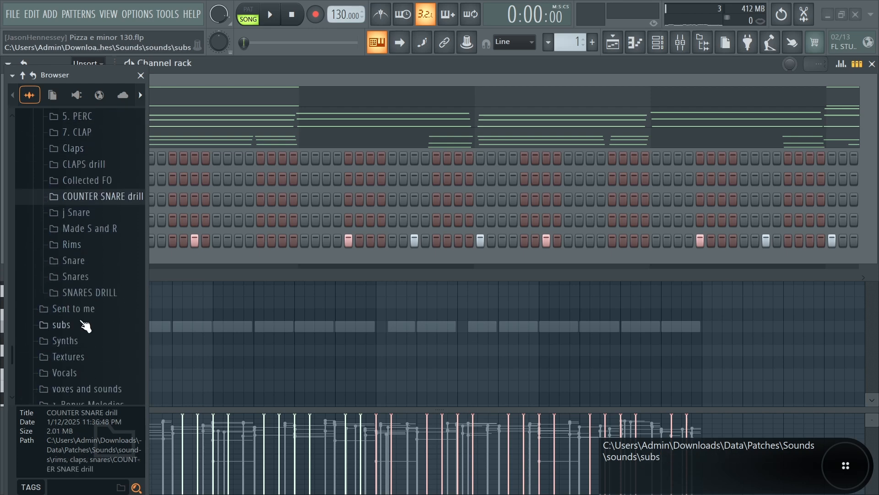
{"action": "left_click", "coordinate": [72, 244]}
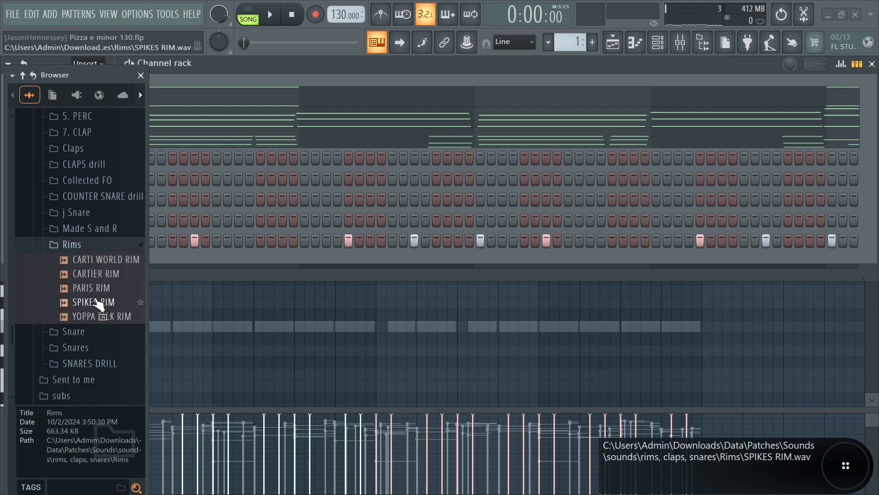
{"action": "left_click", "coordinate": [83, 304]}
{"action": "left_click_drag", "start_coordinate": [82, 304], "coordinate": [103, 265]}
{"action": "key", "text": "space"}
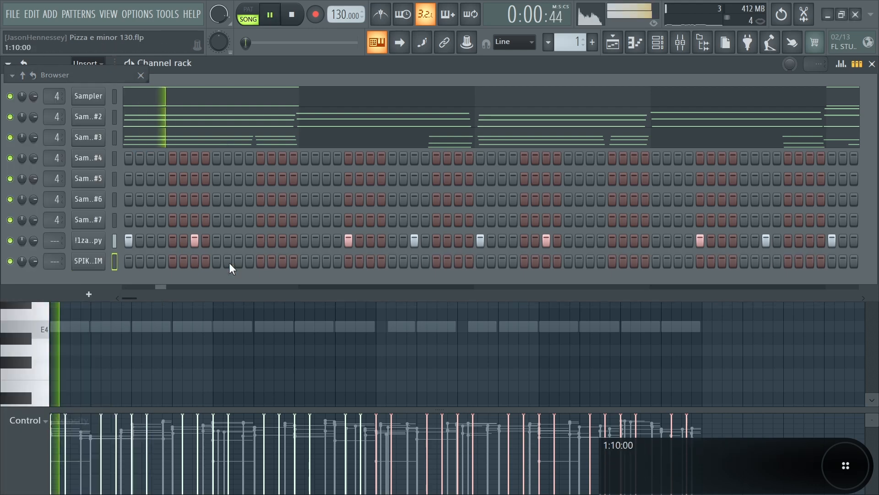
Place rim hits on step 9 of bars 1 to 4 and replace the sample with YOPPA TALK RIM
{"action": "left_click", "coordinate": [216, 261]}
{"action": "left_click", "coordinate": [392, 261]}
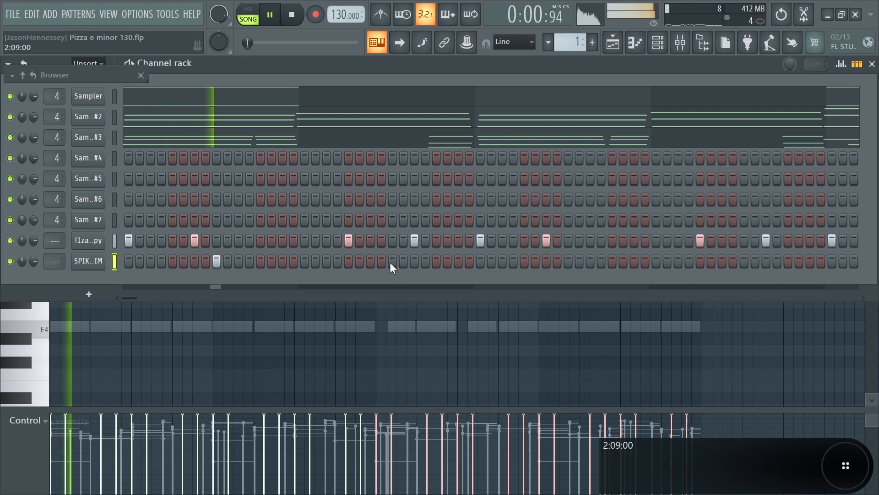
{"action": "left_click", "coordinate": [568, 261]}
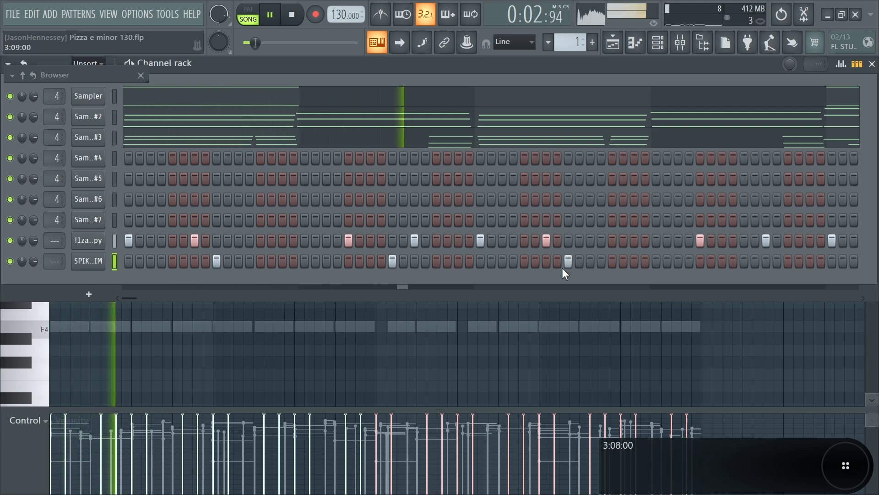
{"action": "left_click", "coordinate": [82, 76]}
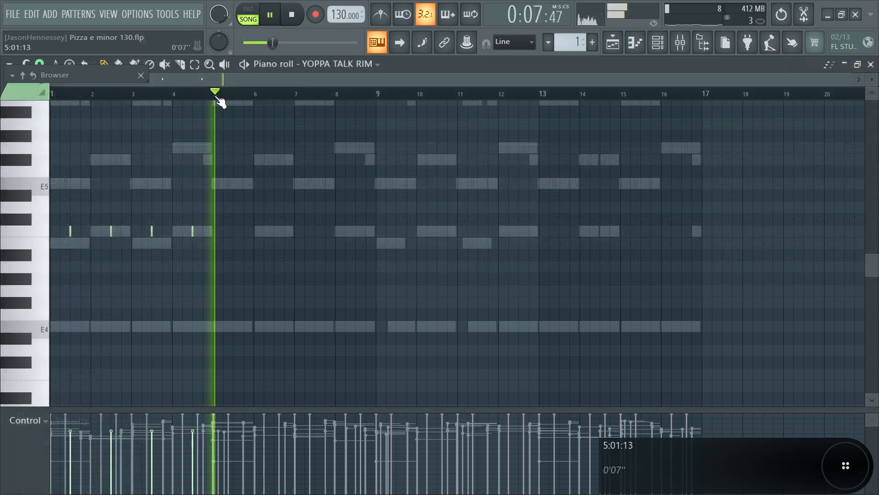
Duplicate the four-bar rim pattern three times to fill bars 5 to 16
{"action": "key", "text": "space"}
{"action": "left_click_drag", "start_coordinate": [216, 94], "coordinate": [3, 112]}
{"action": "key", "text": "ctrl+b"}
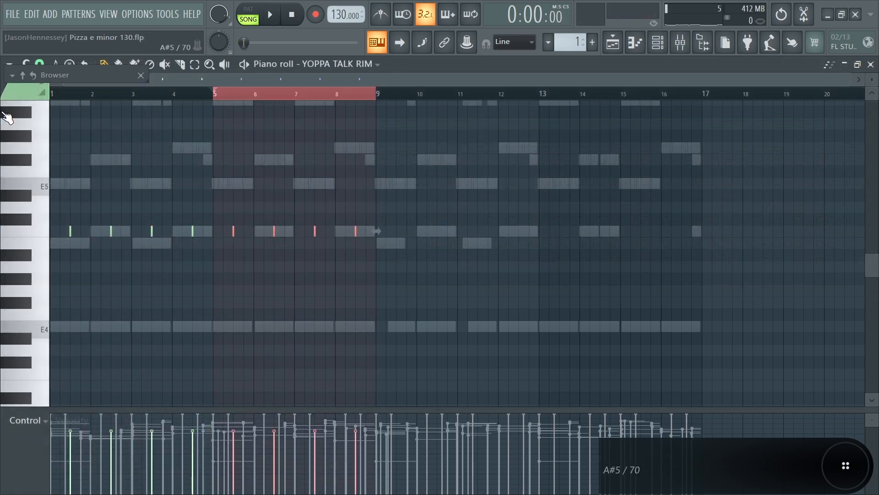
{"action": "key", "text": "ctrl+b"}
{"action": "key", "text": "ctrl+b"}
{"action": "key", "text": "space"}
{"action": "key", "text": "ctrl+a"}
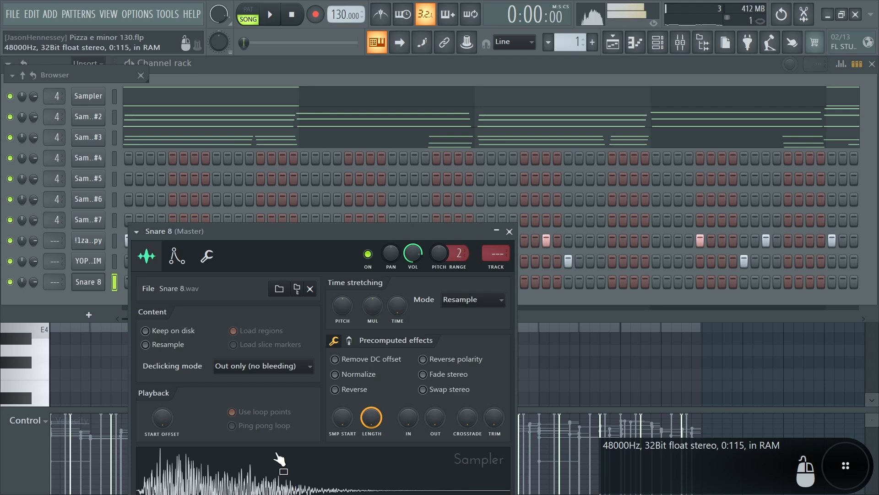
Inspect the Snare 8 waveform and sampler settings, close them, and resume playback
{"action": "left_click_drag", "start_coordinate": [351, 230], "coordinate": [390, 56]}
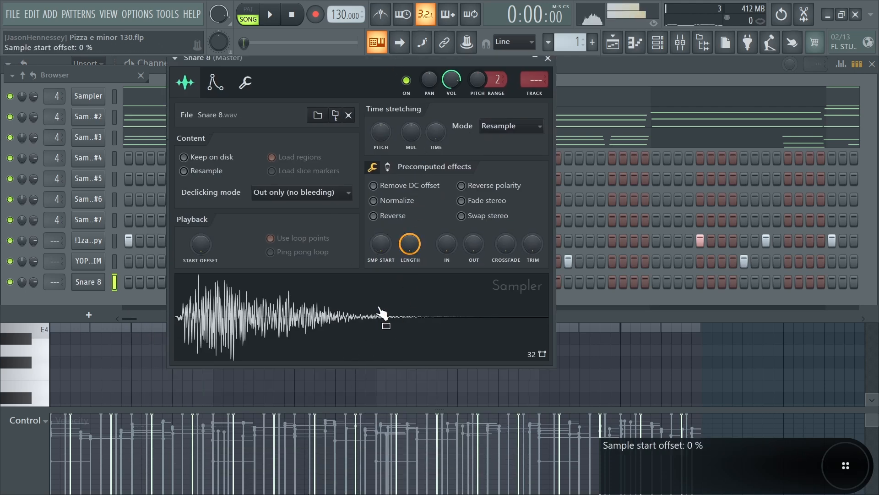
{"action": "left_click", "coordinate": [549, 60]}
{"action": "key", "text": "space"}
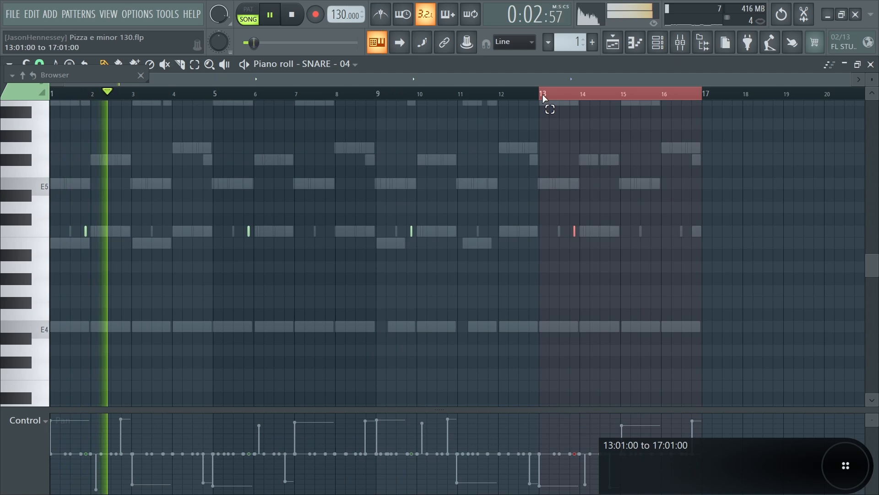
Select the four SNARE - 04 notes, panning the first 80% right, the middle two left and the last right
{"action": "left_click_drag", "start_coordinate": [543, 95], "coordinate": [51, 95]}
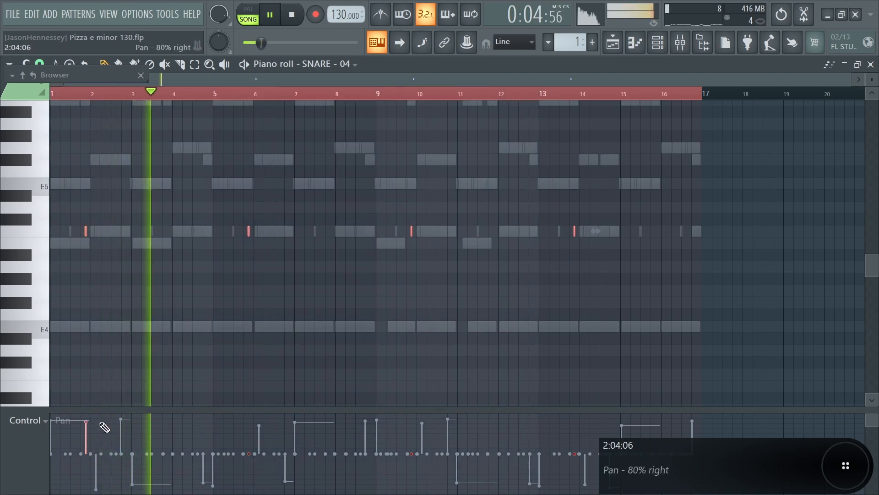
{"action": "left_click", "coordinate": [249, 482]}
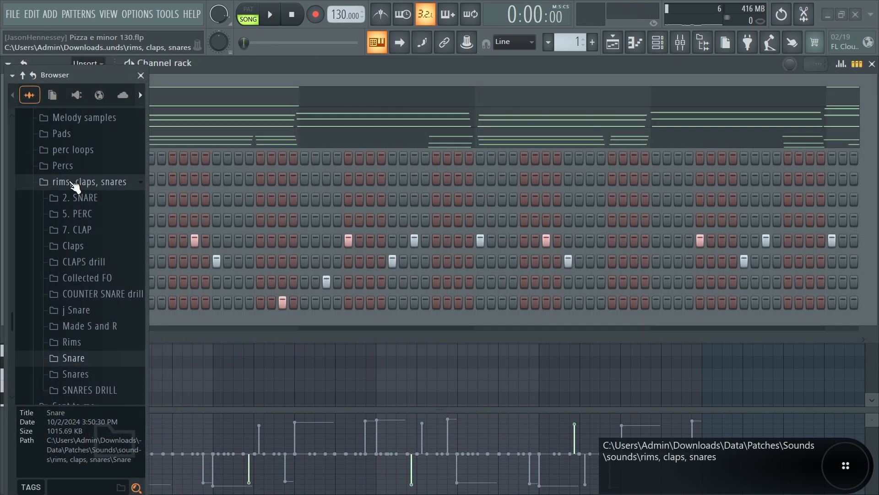
Collapse the "rims, claps, snares" folder, load an 808-HiHats03 channel with repeating hits, and start playback
{"action": "left_click", "coordinate": [79, 182]}
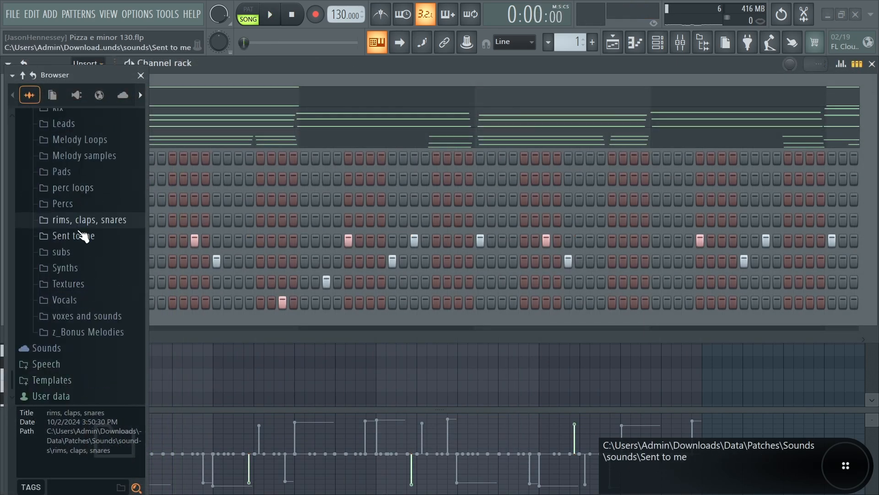
{"action": "scroll", "coordinate": [84, 229], "scroll_direction": "up", "scroll_amount": 4}
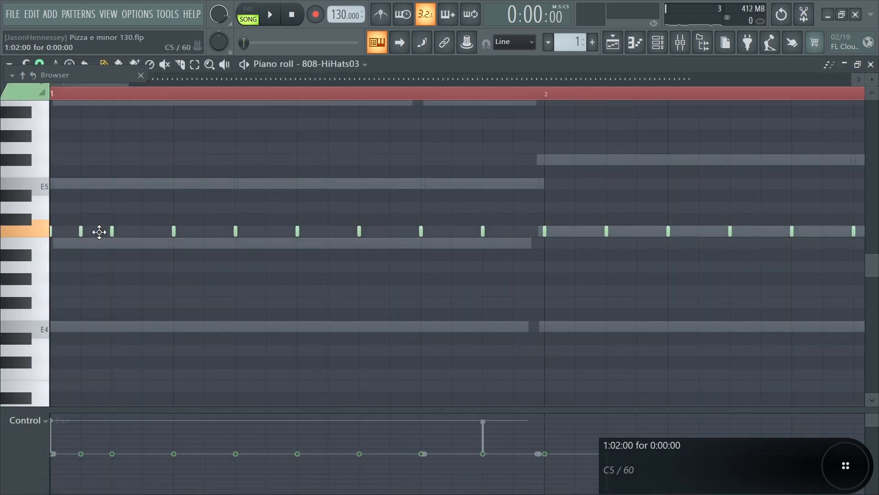
{"action": "key", "text": "space"}
Show note velocities for the hi-hats and lower bar 1's step 5 to 48% and its step 13 as well
{"action": "right_click", "coordinate": [21, 422]}
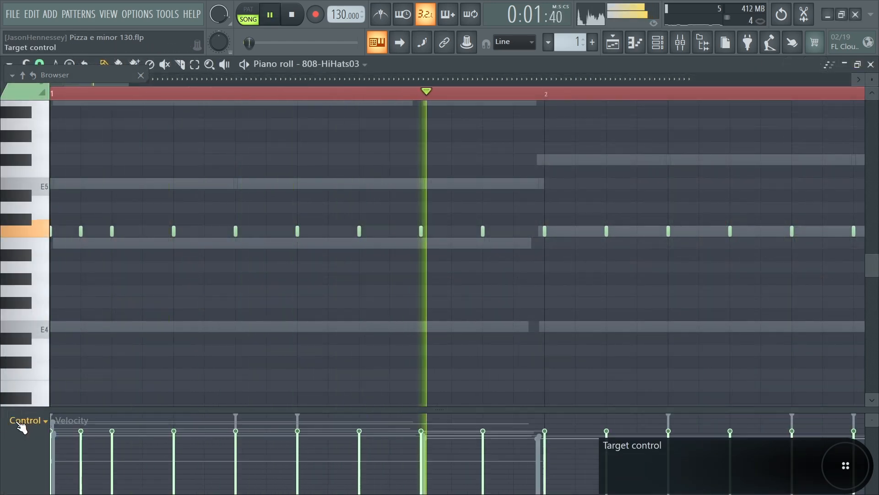
{"action": "key", "text": "space"}
{"action": "key", "text": "space"}
{"action": "key", "text": "space"}
{"action": "key", "text": "space"}
{"action": "left_click", "coordinate": [180, 456]}
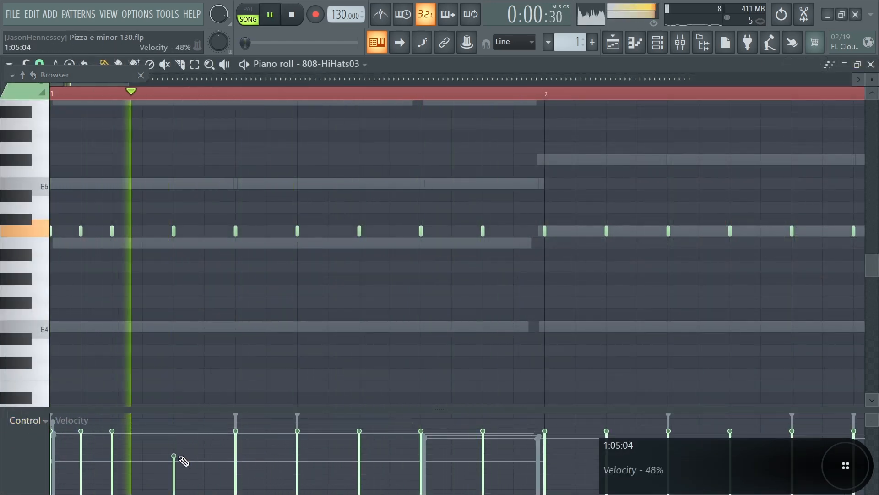
{"action": "key", "text": "space"}
{"action": "left_click", "coordinate": [428, 466]}
Delete the hi-hat notes beyond bar 2, keeping only the first two bars
{"action": "key", "text": "space"}
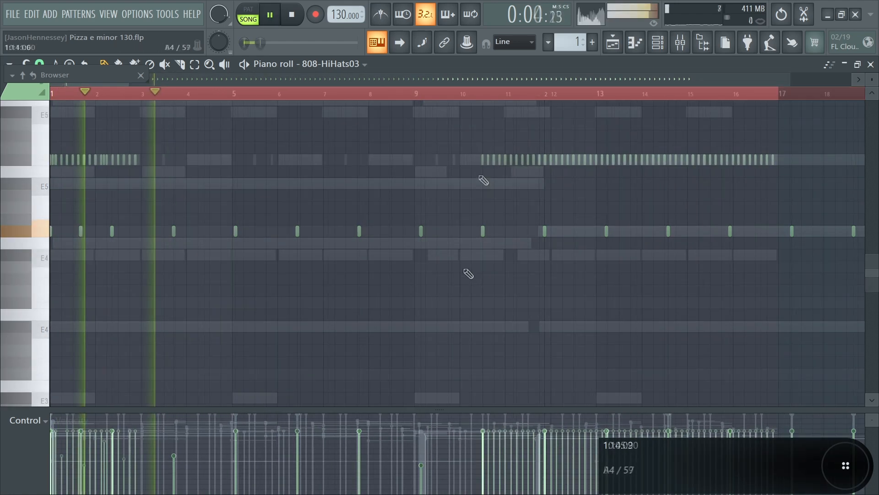
{"action": "key", "text": "space"}
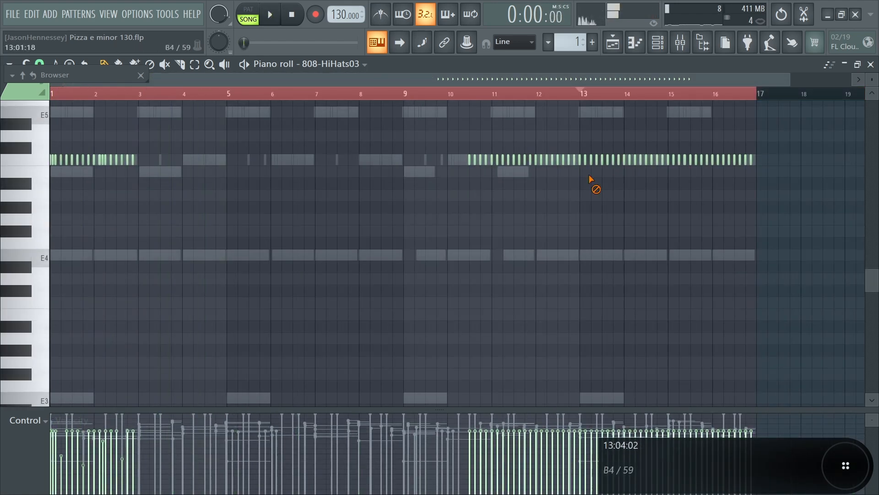
{"action": "left_click_drag", "start_coordinate": [588, 177], "coordinate": [490, 165]}
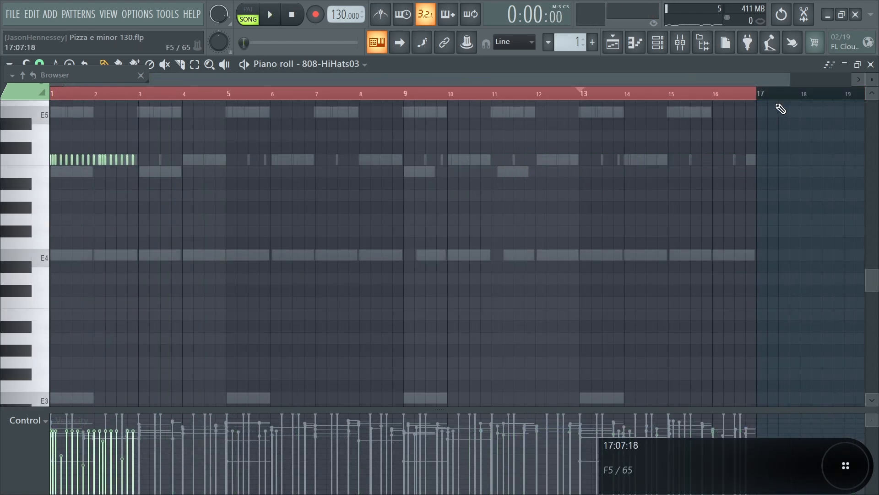
Duplicate the two-bar hi-hat pattern into bars 3 and 4 and flip the copy horizontally
{"action": "left_click_drag", "start_coordinate": [781, 108], "coordinate": [142, 112]}
{"action": "scroll", "coordinate": [3, 186], "scroll_direction": "up", "scroll_amount": 4}
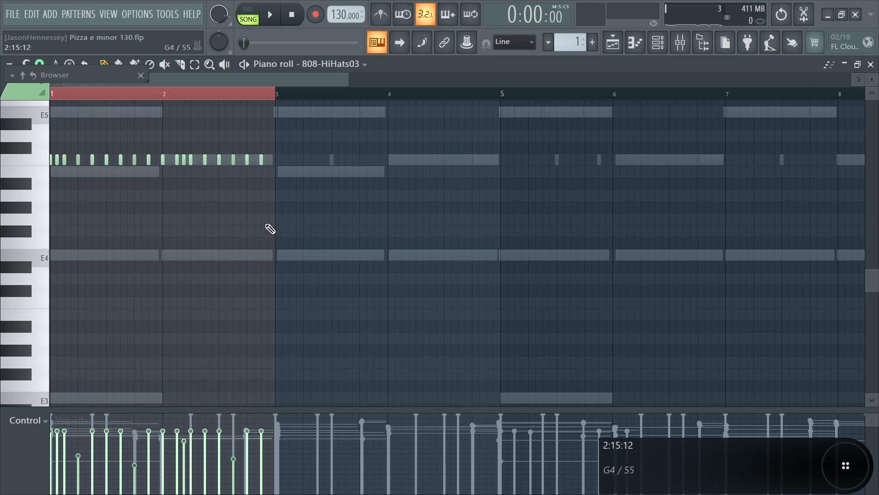
{"action": "key", "text": "ctrl+b"}
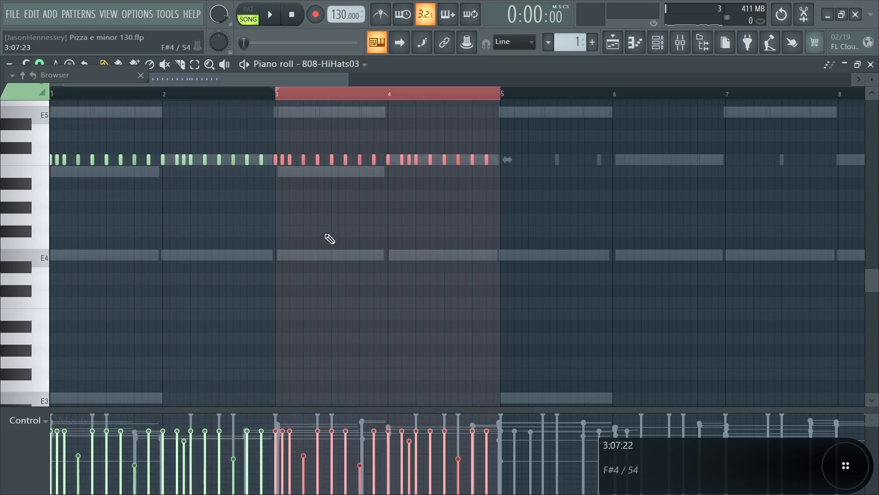
{"action": "key", "text": "alt+y"}
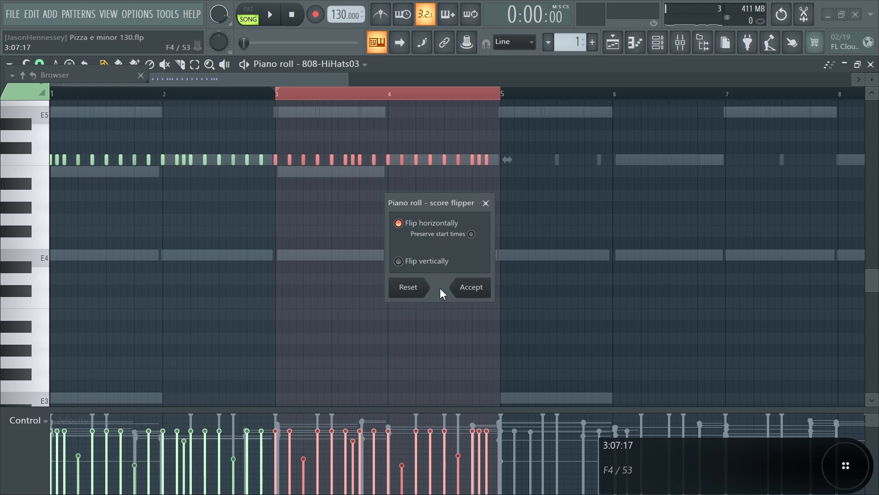
{"action": "left_click", "coordinate": [477, 289]}
{"action": "scroll", "coordinate": [590, 179], "scroll_direction": "down", "scroll_amount": 3}
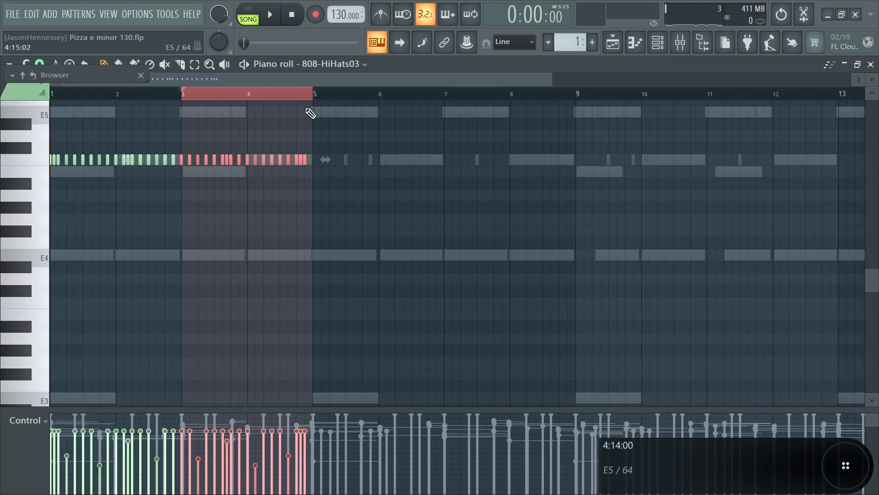
Select all hi-hat notes in bars 1 to 4 and listen to the pattern
{"action": "key", "text": "ctrl+a"}
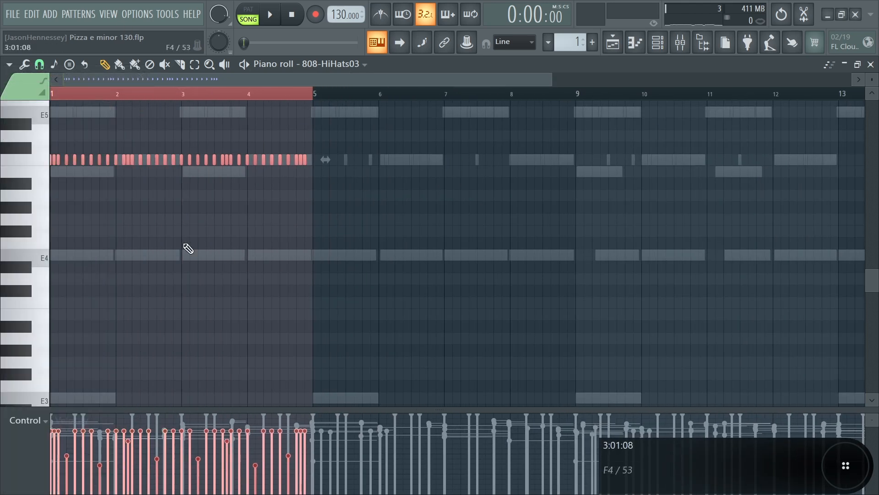
{"action": "key", "text": "space"}
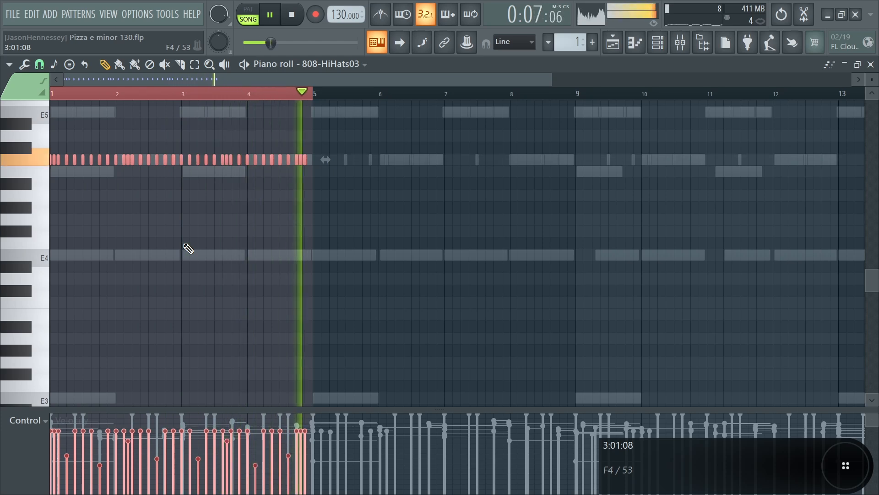
{"action": "key", "text": "space"}
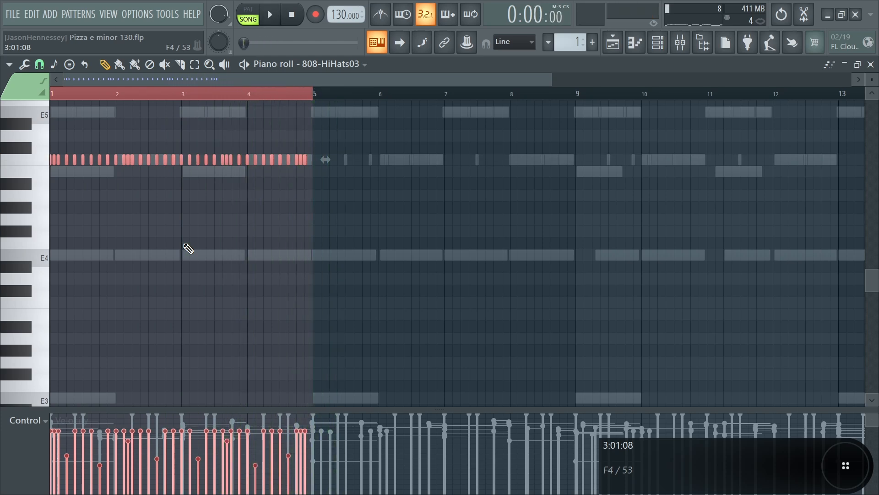
Duplicate the four-bar hi-hat pattern into bars 5 to 8, and copy the resulting eight bars to fill 16 bars
{"action": "key", "text": "ctrl+b"}
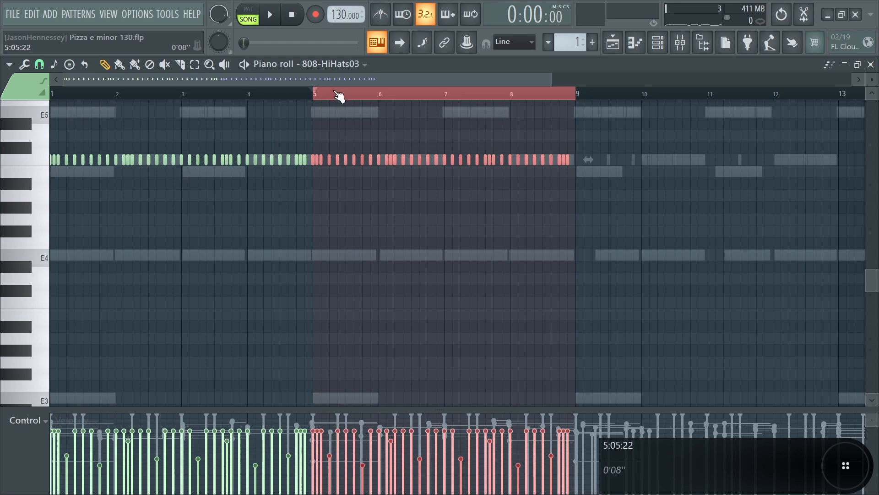
{"action": "left_click_drag", "start_coordinate": [316, 92], "coordinate": [7, 46]}
{"action": "key", "text": "ctrl+b"}
{"action": "scroll", "coordinate": [412, 199], "scroll_direction": "down", "scroll_amount": 3}
{"action": "key", "text": "space"}
Select the channels from the 808 down to 808-HiHats03 and route them to mixer tracks 5 to 9
{"action": "left_click", "coordinate": [113, 240]}
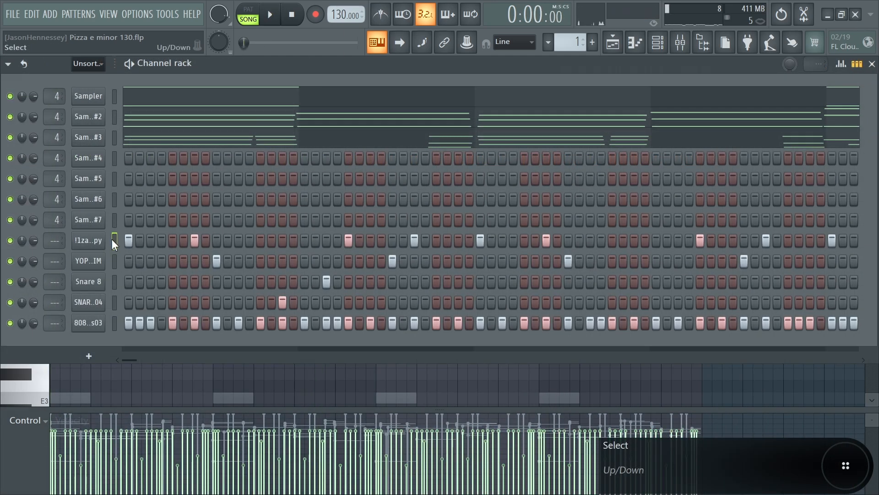
{"action": "left_click_drag", "start_coordinate": [112, 239], "coordinate": [119, 323]}
{"action": "key", "text": "ctrl+l"}
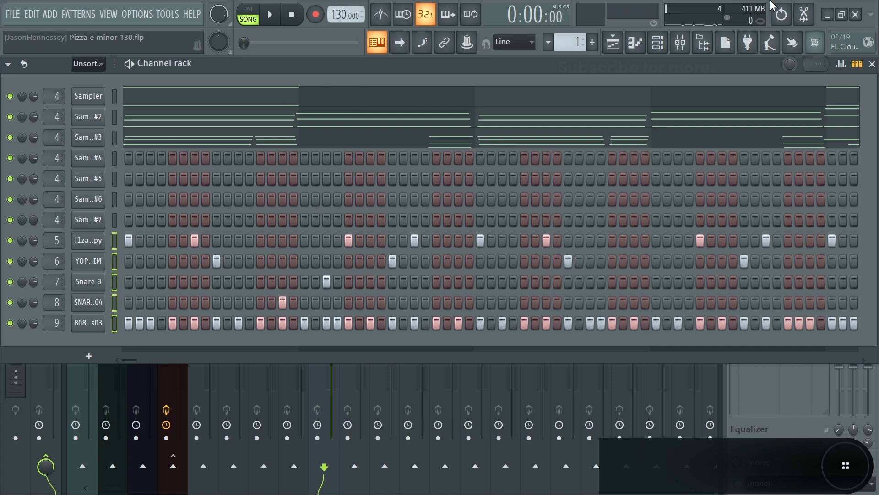
Open Fruity Fast Dist on the 808s mixer track and slightly reduce its slot's mix level
{"action": "left_click", "coordinate": [680, 42]}
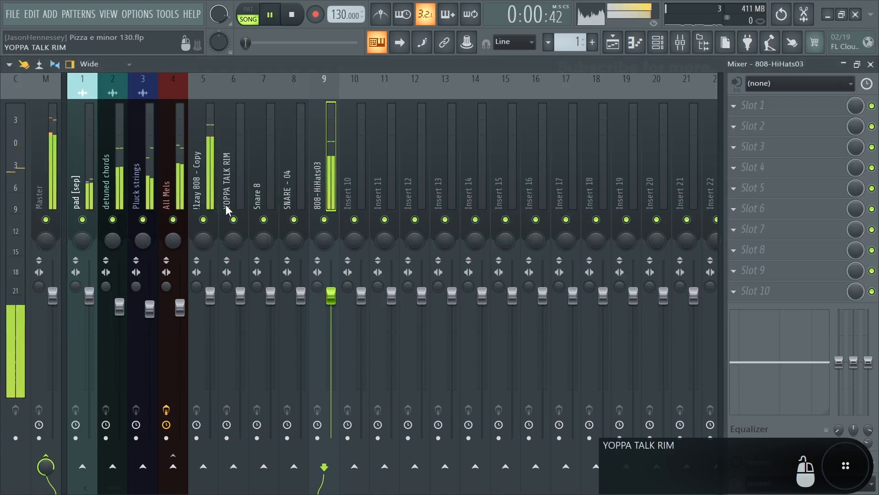
{"action": "left_click", "coordinate": [751, 129]}
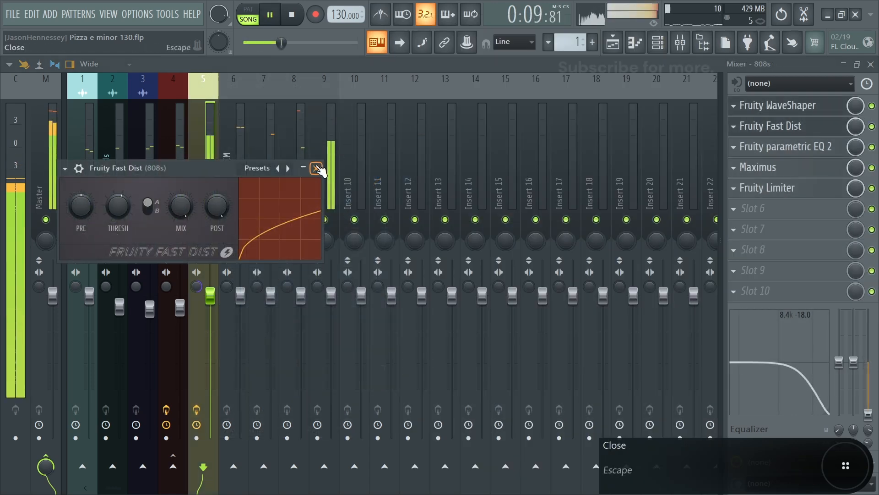
{"action": "left_click_drag", "start_coordinate": [855, 126], "coordinate": [855, 130]}
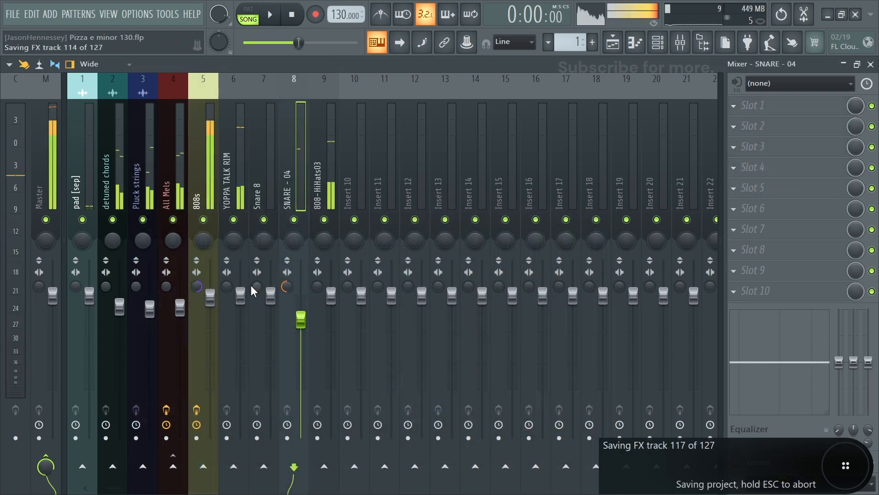
Widen the Snare 8 mixer track's stereo separation and lower its volume to 99% during playback
{"action": "left_click_drag", "start_coordinate": [257, 290], "coordinate": [257, 282]}
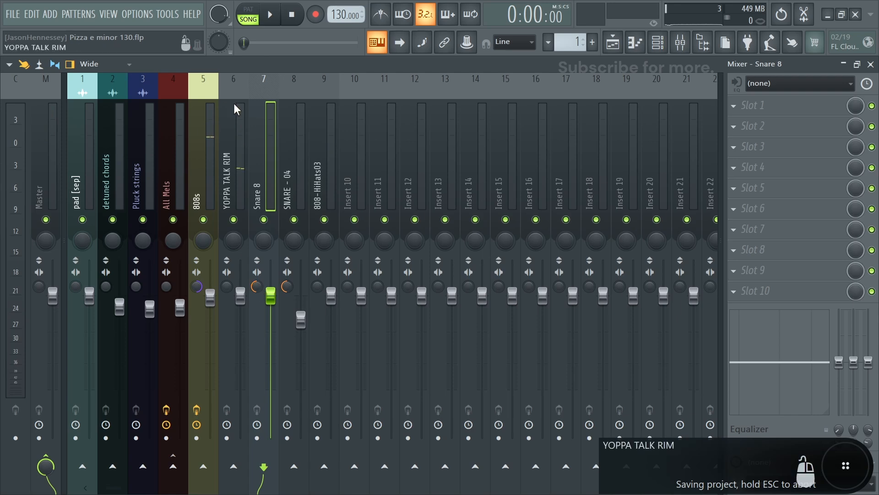
{"action": "left_click", "coordinate": [237, 192]}
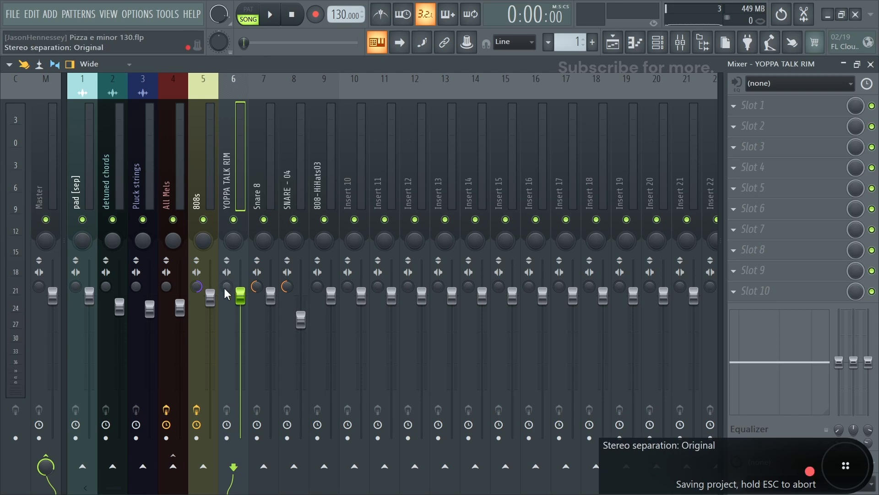
{"action": "left_click", "coordinate": [260, 174]}
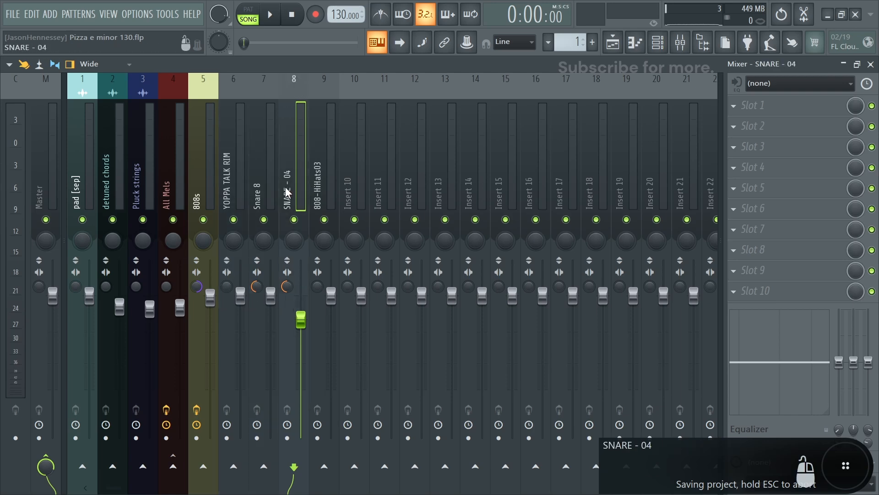
{"action": "left_click", "coordinate": [264, 240]}
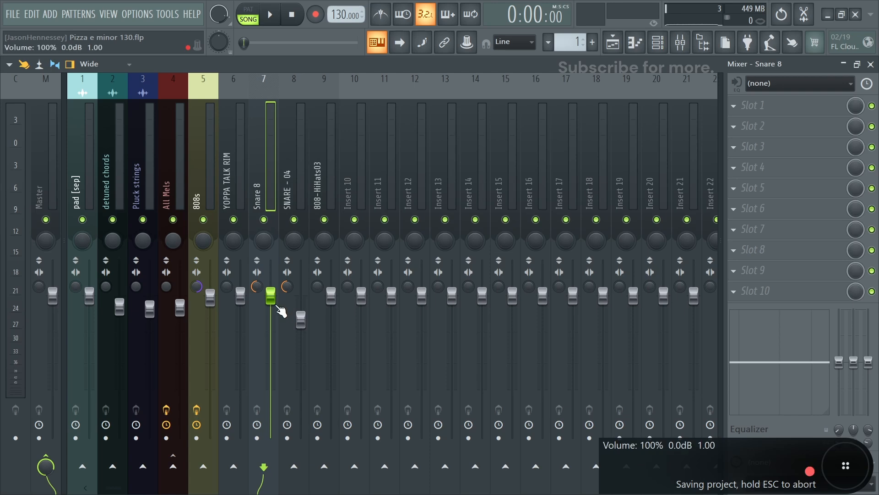
{"action": "key", "text": "space"}
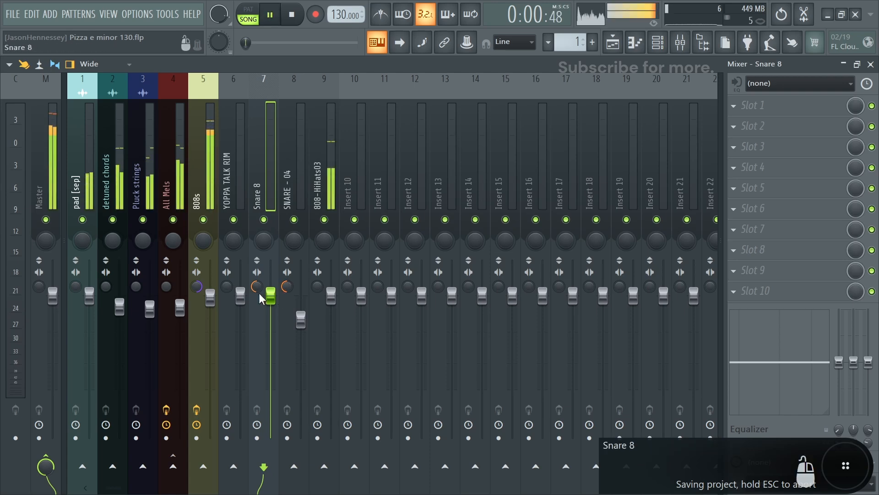
{"action": "scroll", "coordinate": [278, 297], "scroll_direction": "down", "scroll_amount": 1}
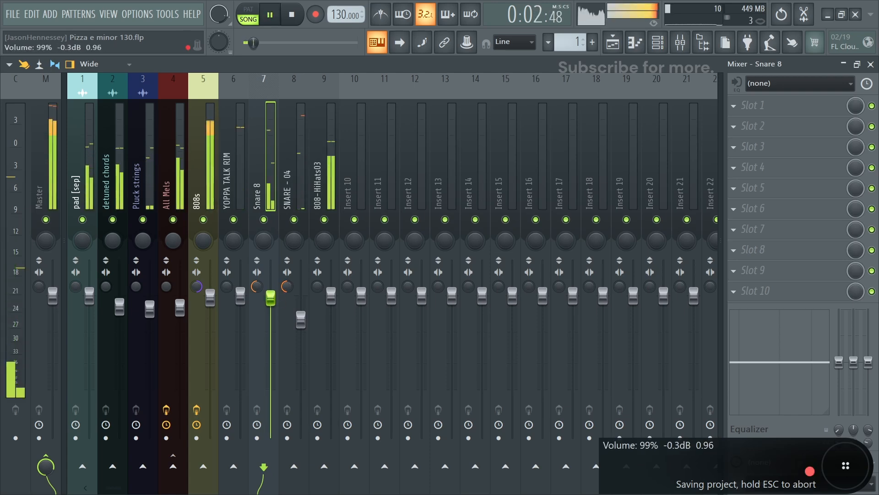
Browse the Open Hats & Crashes folder and add the BLESSINGS CRASH sample as a new channel
{"action": "left_click", "coordinate": [74, 276]}
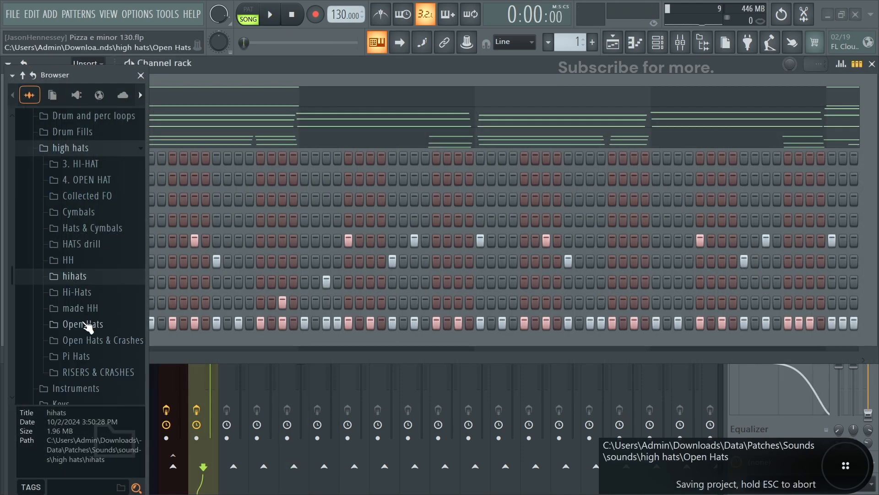
{"action": "left_click", "coordinate": [87, 340]}
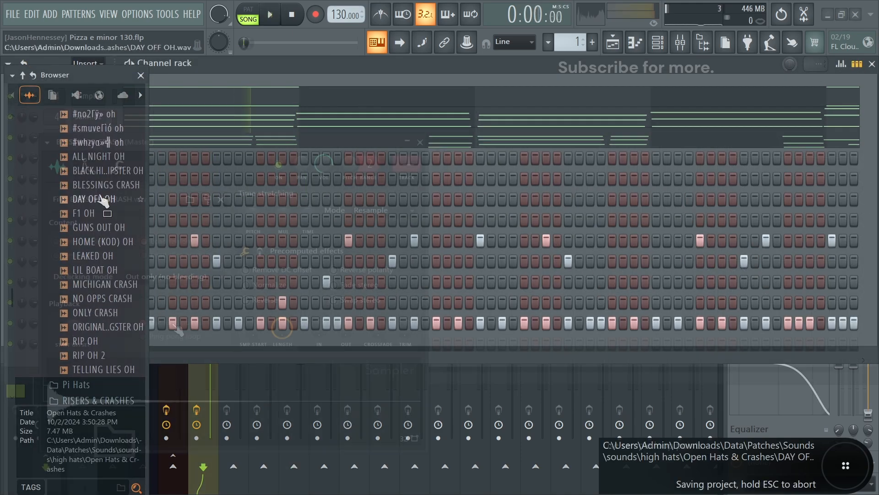
{"action": "key", "text": "space"}
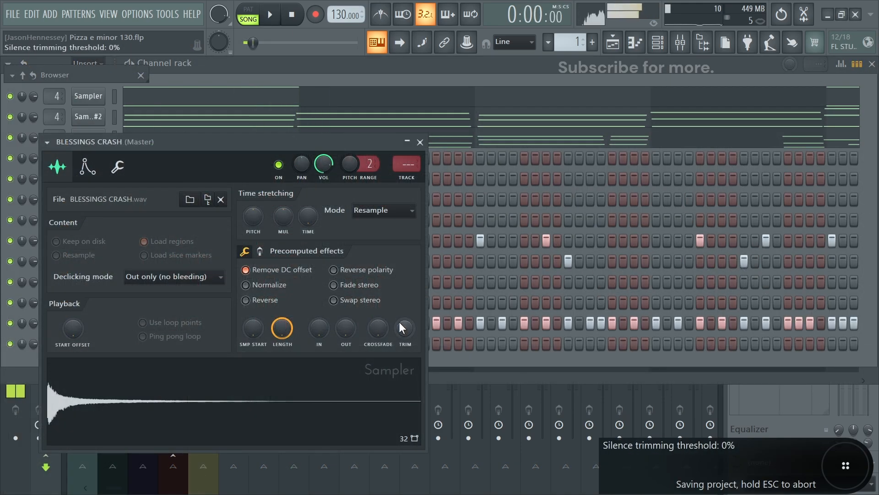
Adjust the BLESSINGS CRASH sample's silence trimming and set its mixer track's stereo separation to 97% separated
{"action": "left_click_drag", "start_coordinate": [402, 327], "coordinate": [405, 344]}
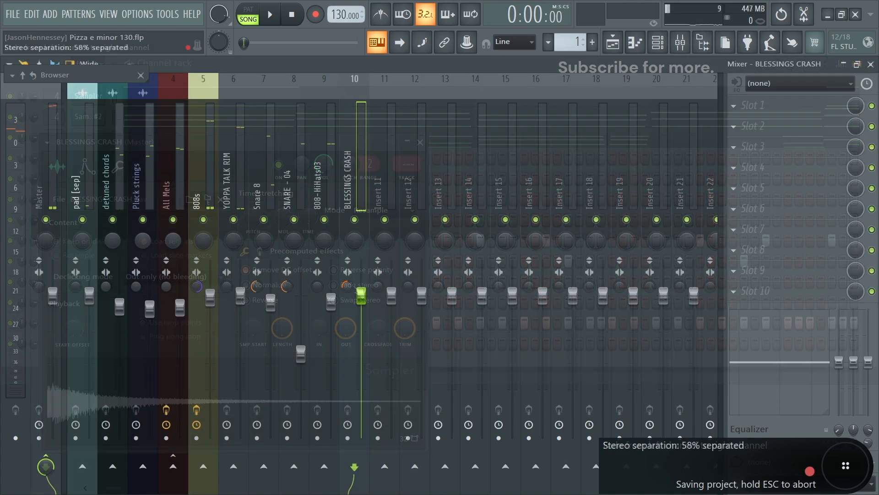
{"action": "left_click_drag", "start_coordinate": [347, 286], "coordinate": [347, 270]}
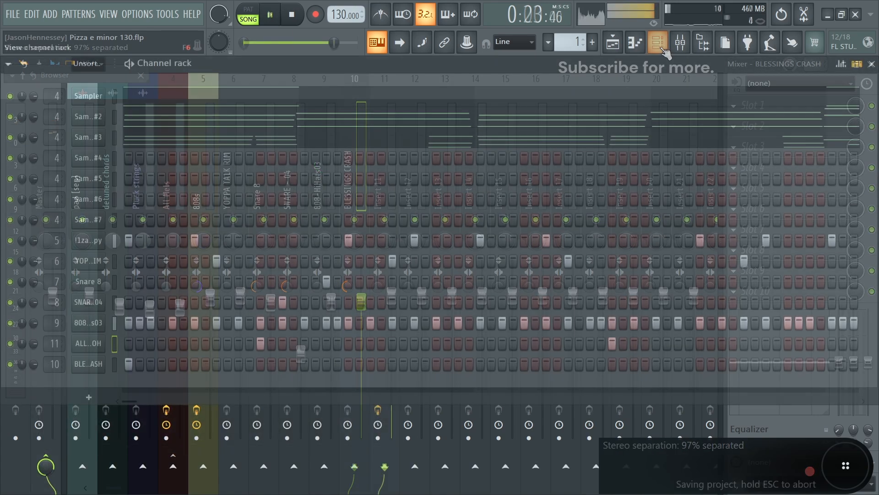
Find the Made Kicks folder under kix and add the knock made kick g sample to the channel rack
{"action": "left_click", "coordinate": [703, 42]}
{"action": "scroll", "coordinate": [81, 291], "scroll_direction": "up", "scroll_amount": 4}
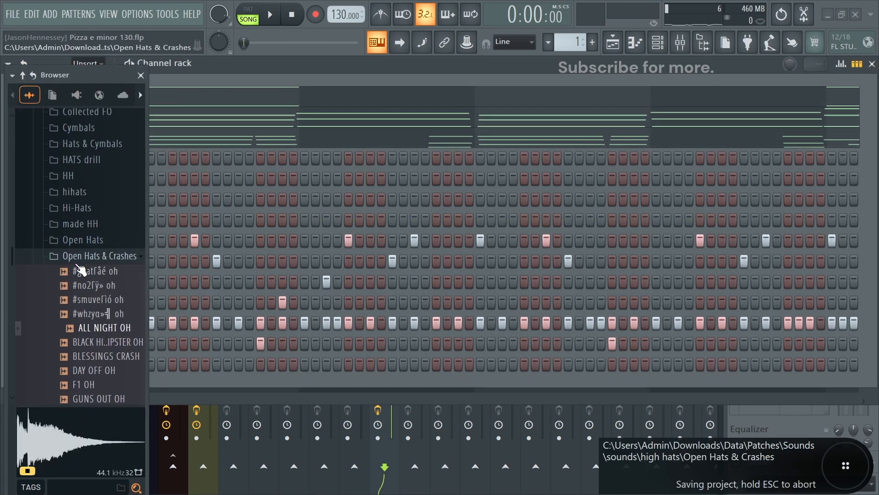
{"action": "left_click", "coordinate": [82, 257]}
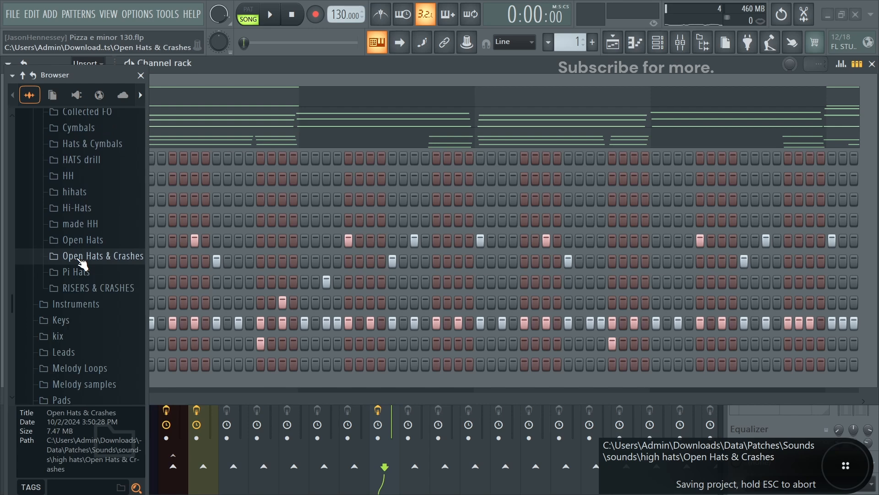
{"action": "left_click", "coordinate": [69, 341]}
{"action": "scroll", "coordinate": [95, 345], "scroll_direction": "down", "scroll_amount": 4}
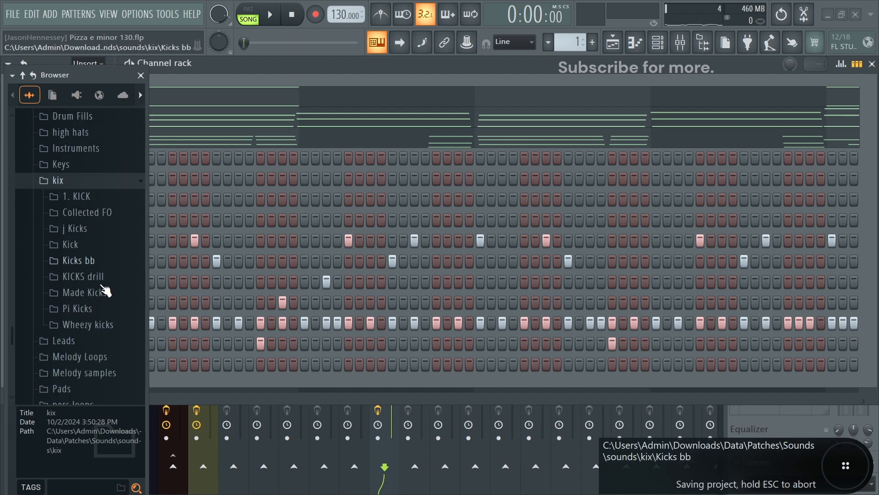
{"action": "left_click", "coordinate": [95, 197]}
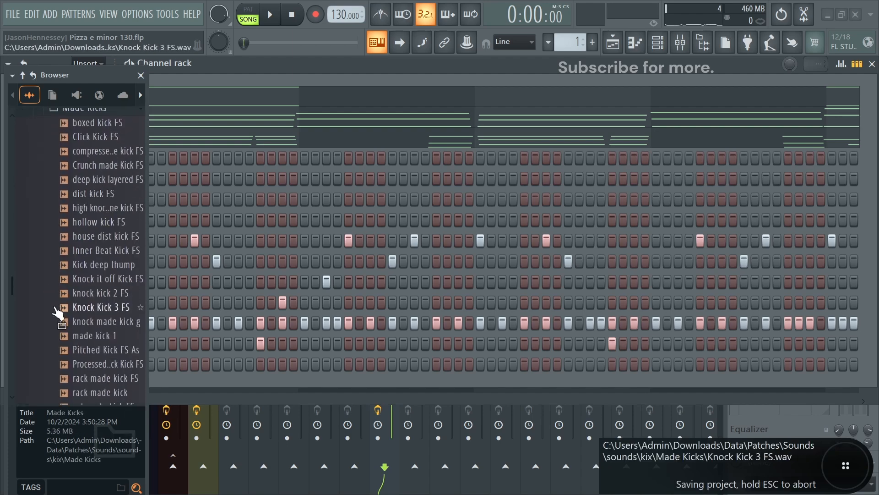
{"action": "left_click_drag", "start_coordinate": [89, 328], "coordinate": [259, 343]}
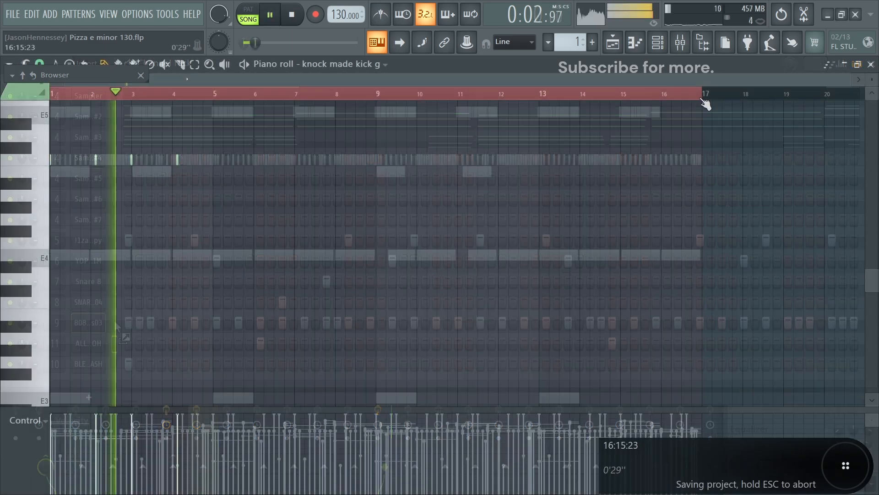
Select bars 1 to 4 of the kick pattern, move the bar 2 and bar 4 kicks to step 5, and listen
{"action": "mouse_move", "coordinate": [706, 94]}
{"action": "left_mouse_down"}
{"action": "mouse_move", "coordinate": [207, 98]}
{"action": "mouse_move", "coordinate": [220, 98]}
{"action": "left_mouse_up"}
{"action": "scroll", "coordinate": [221, 98], "scroll_direction": "up", "scroll_amount": 2}
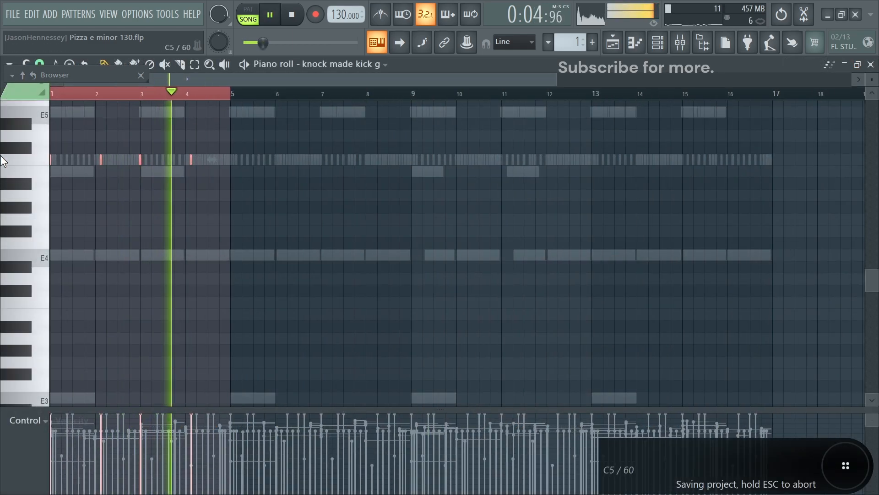
{"action": "key", "text": "space"}
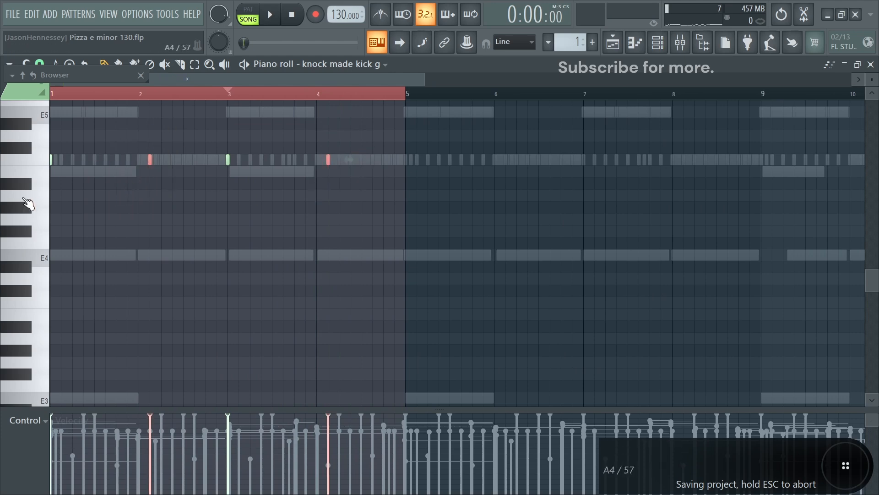
{"action": "scroll", "coordinate": [172, 184], "scroll_direction": "up", "scroll_amount": 2}
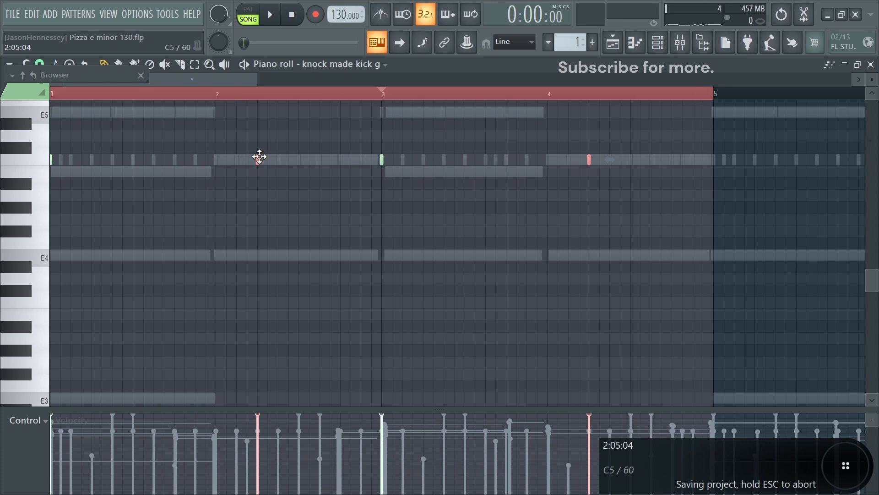
{"action": "key", "text": "space"}
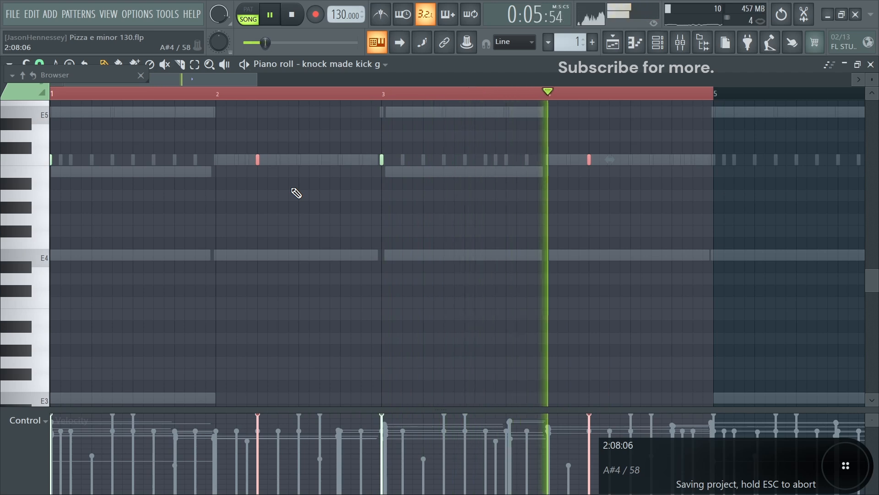
{"action": "scroll", "coordinate": [314, 229], "scroll_direction": "down", "scroll_amount": 2}
{"action": "key", "text": "space"}
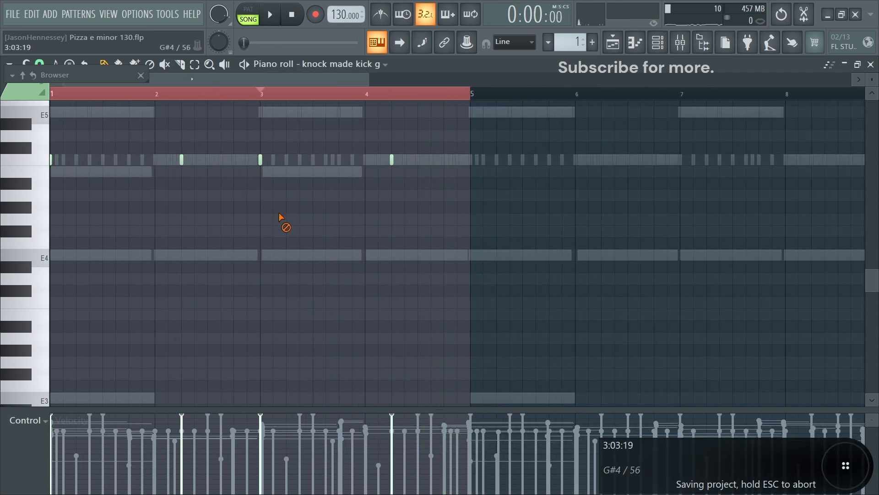
{"action": "scroll", "coordinate": [248, 222], "scroll_direction": "down", "scroll_amount": 3}
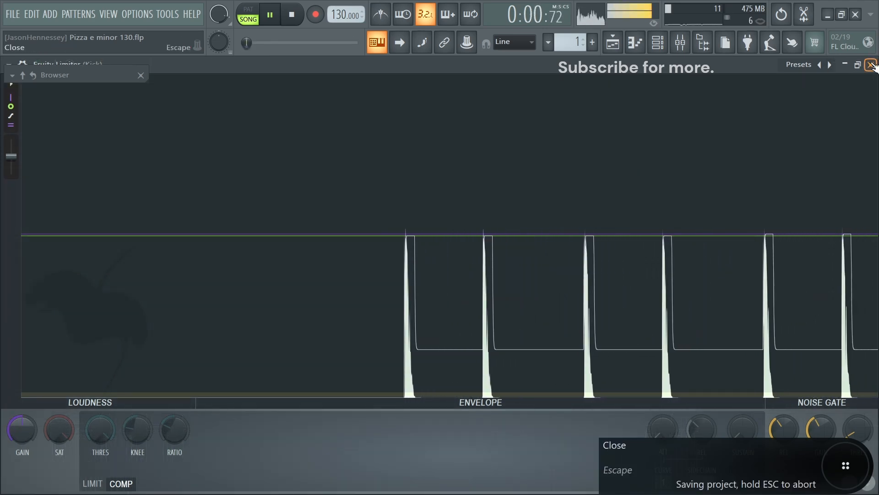
Close the Kick track's Fruity Limiter and merge the track's stereo separation
{"action": "left_click", "coordinate": [870, 65]}
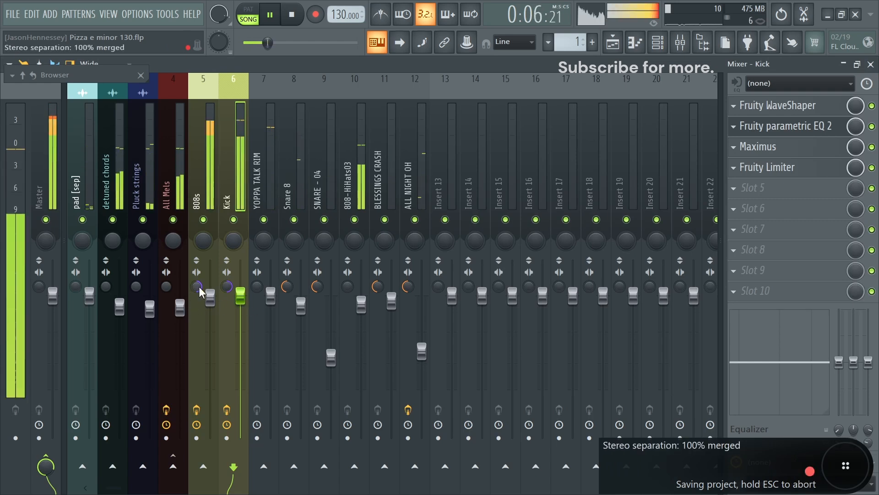
{"action": "key", "text": "space"}
Raise the ALL NIGHT OH mixer track's volume slightly while listening to the beat
{"action": "left_click", "coordinate": [414, 240]}
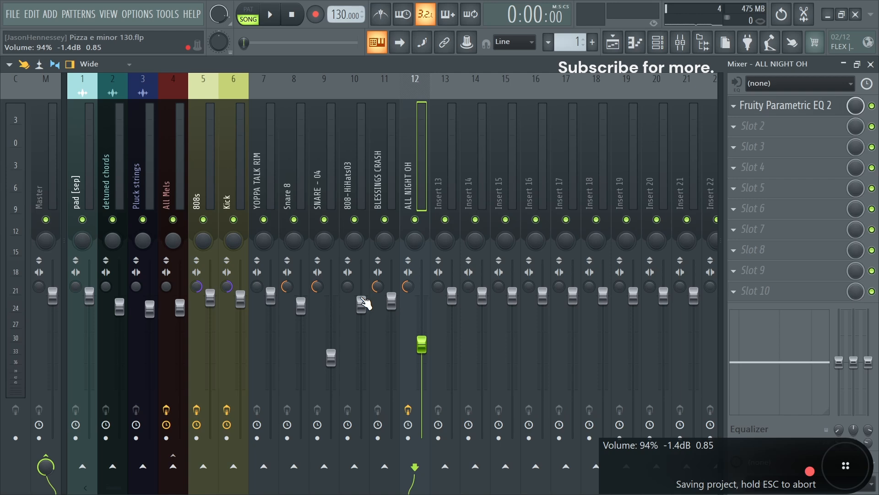
{"action": "key", "text": "space"}
{"action": "left_click_drag", "start_coordinate": [421, 344], "coordinate": [422, 340]}
{"action": "key", "text": "space"}
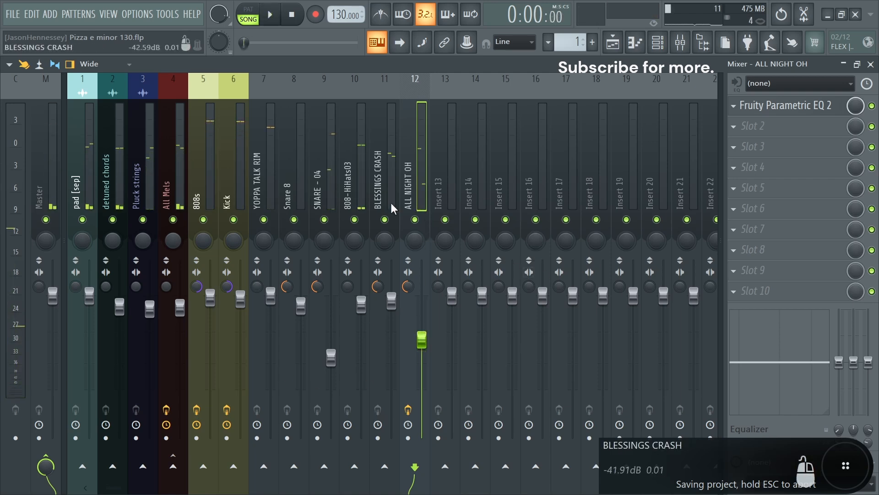
Select the 808-HiHats03, BLESSINGS CRASH and ALL NIGHT OH mixer tracks, route them to a shared Hats track, and play the beat
{"action": "left_click_drag", "start_coordinate": [359, 184], "coordinate": [422, 190]}
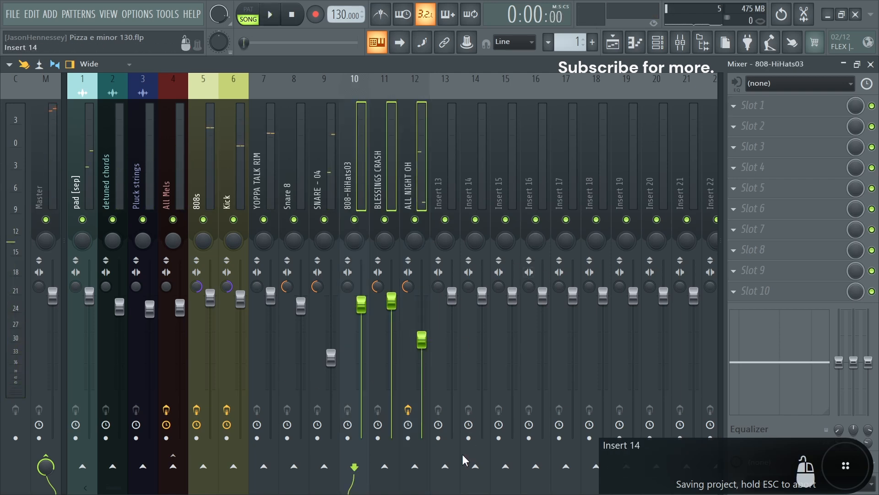
{"action": "left_click", "coordinate": [446, 466]}
{"action": "key", "text": "space"}
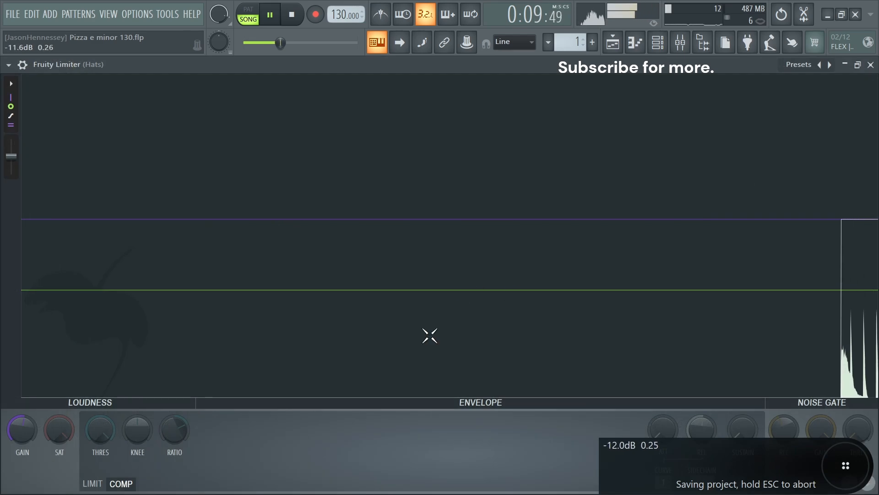
Raise the gain in the Hats track's Fruity Limiter and show its limiter settings
{"action": "left_click_drag", "start_coordinate": [22, 429], "coordinate": [22, 422]}
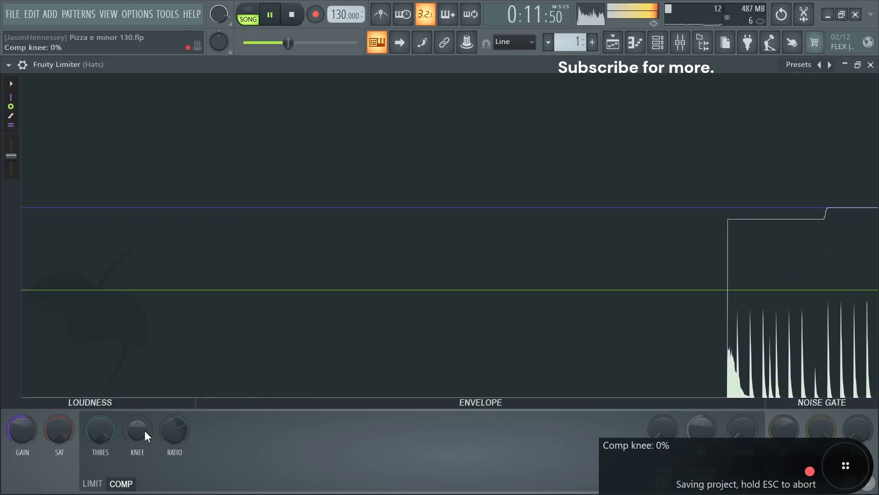
{"action": "left_click", "coordinate": [92, 484]}
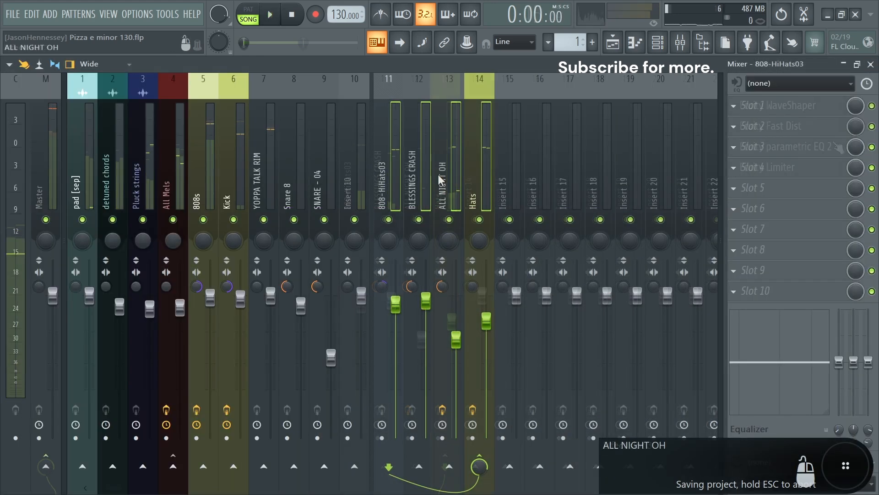
Select the YOPPA TALK RIM, Snare 8 and SNARE - 04 tracks and route them to a shared track with the Claps and snares preset
{"action": "left_click_drag", "start_coordinate": [265, 194], "coordinate": [331, 197]}
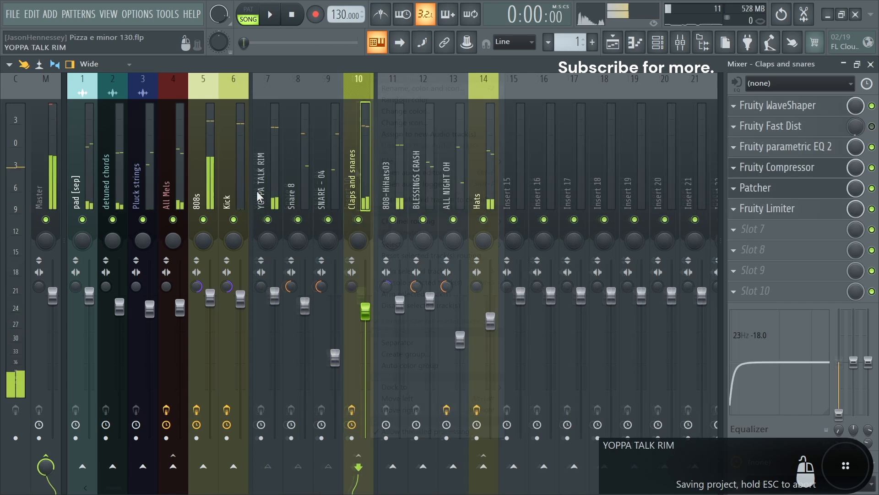
{"action": "left_click_drag", "start_coordinate": [270, 190], "coordinate": [329, 187]}
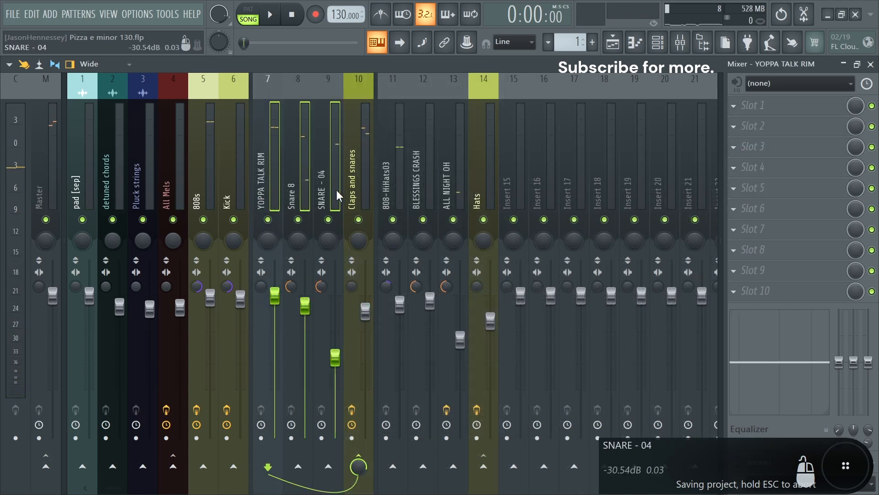
{"action": "left_click_drag", "start_coordinate": [473, 179], "coordinate": [402, 187]}
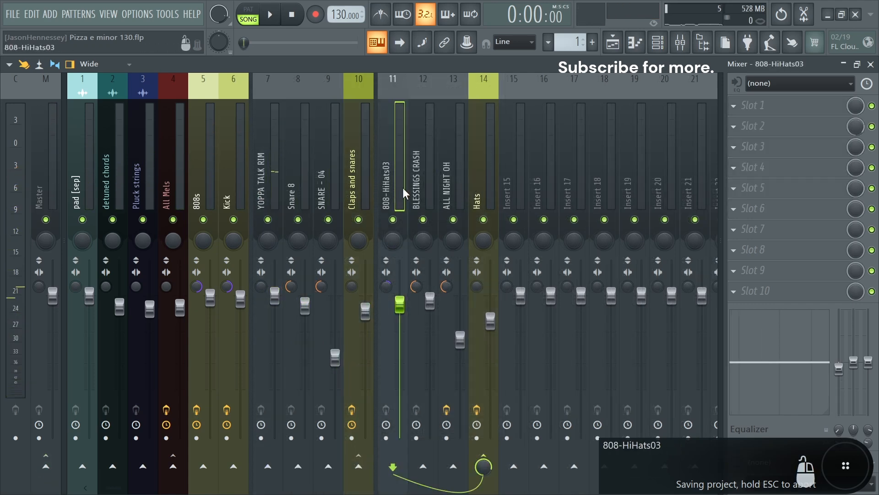
Add a separator between the 808s and Kick mixer tracks
{"action": "left_click", "coordinate": [208, 197]}
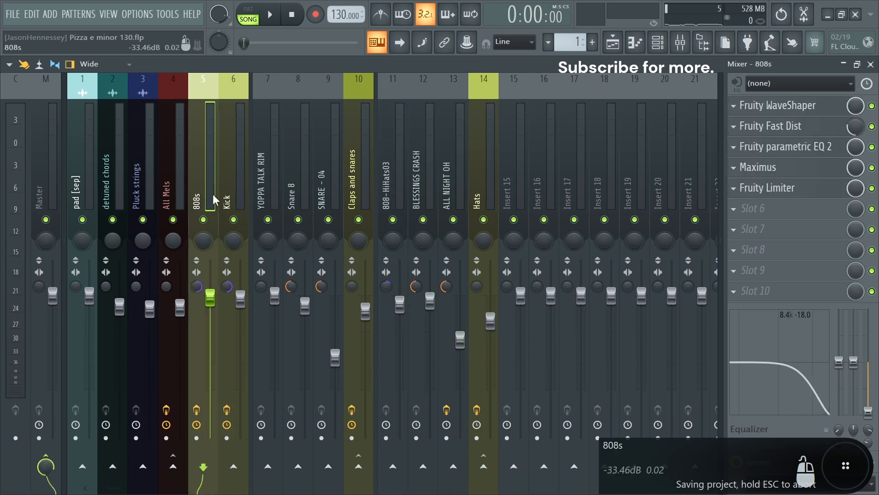
{"action": "right_click", "coordinate": [229, 198]}
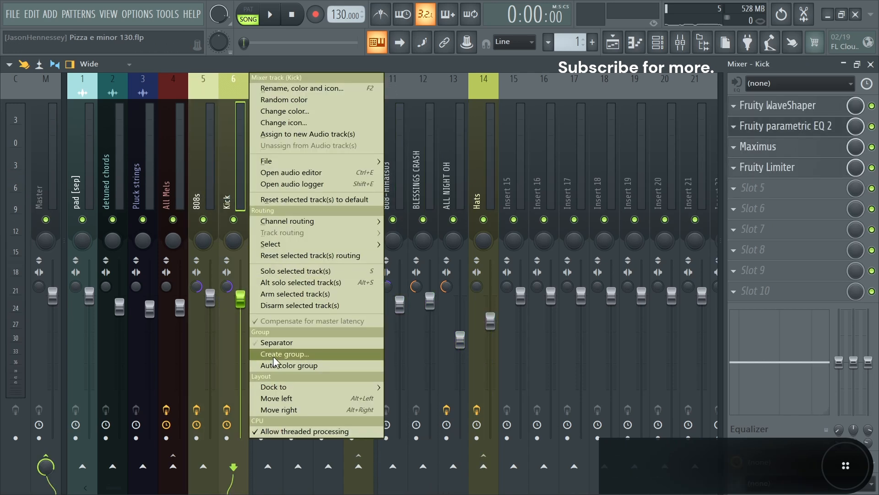
{"action": "left_click", "coordinate": [274, 345]}
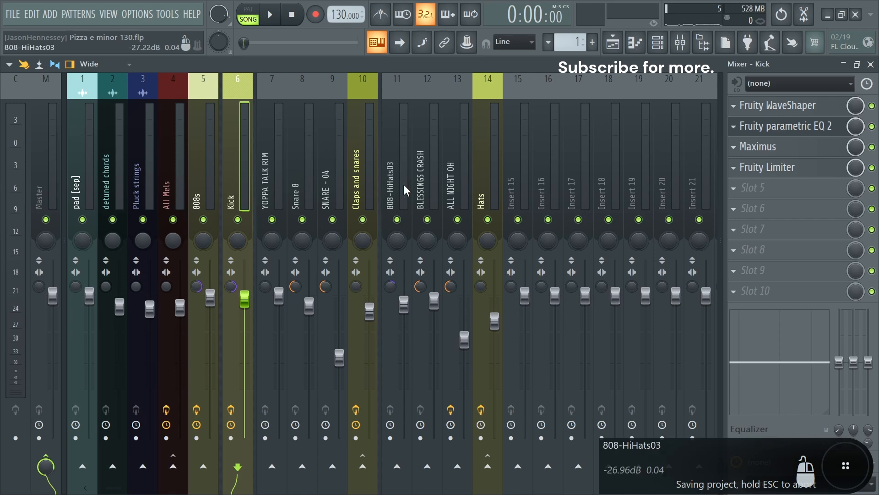
Select the Kick, Claps and snares, and Hats tracks together and route them to Insert 15
{"action": "left_click", "coordinate": [369, 188]}
{"action": "left_click", "coordinate": [235, 193], "text": "ctrl"}
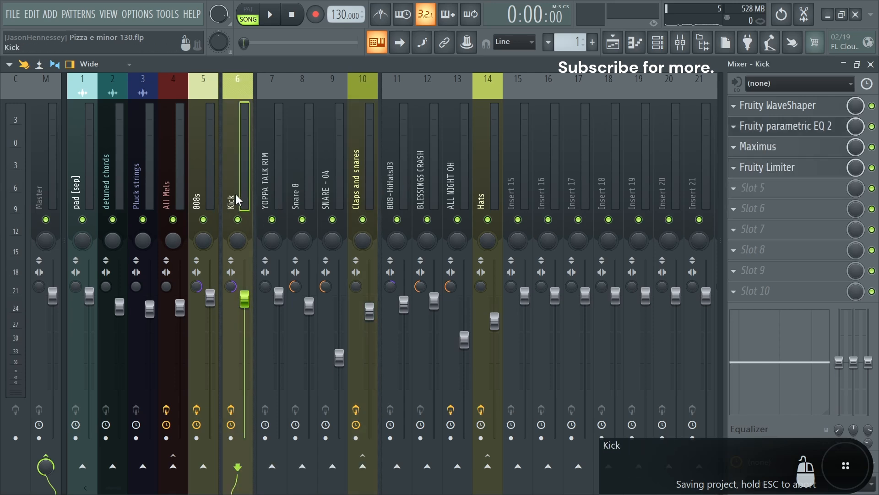
{"action": "left_click", "coordinate": [477, 186], "text": "ctrl"}
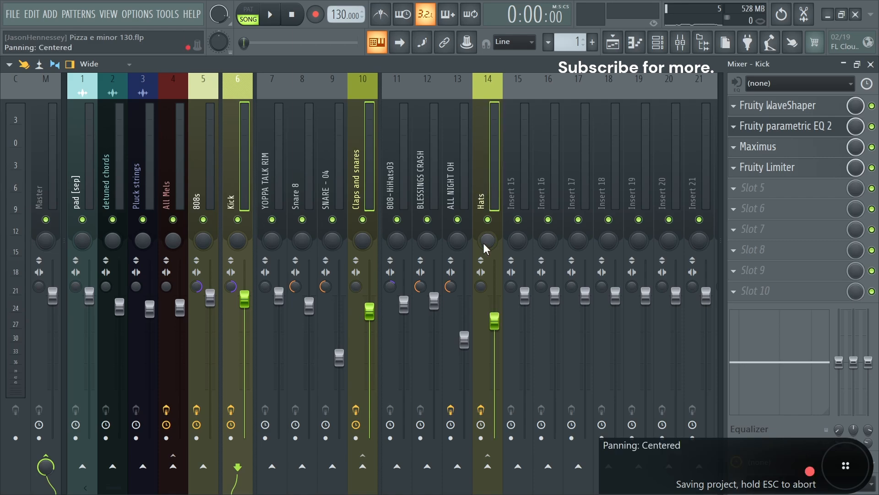
{"action": "left_click", "coordinate": [518, 466]}
Load the Drums mixer preset on Insert 15 and select the Kick through Hats tracks that feed it
{"action": "right_click", "coordinate": [519, 184]}
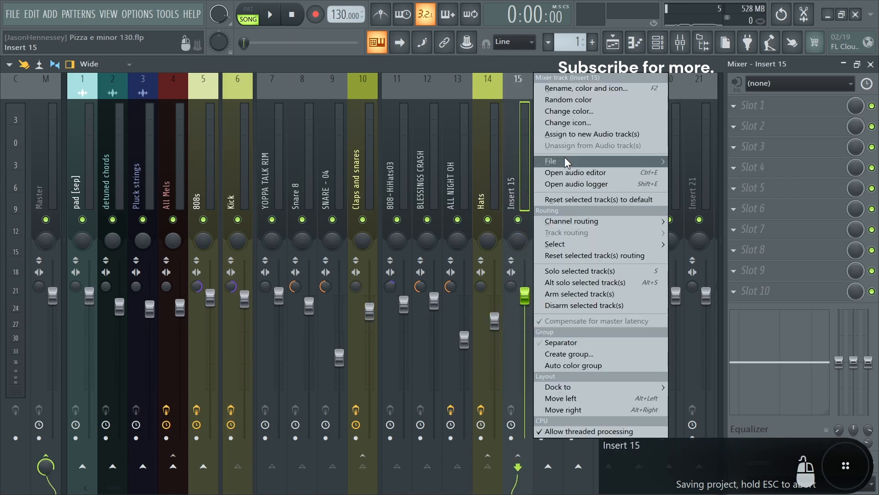
{"action": "mouse_move", "coordinate": [564, 161]}
{"action": "left_click", "coordinate": [361, 212]}
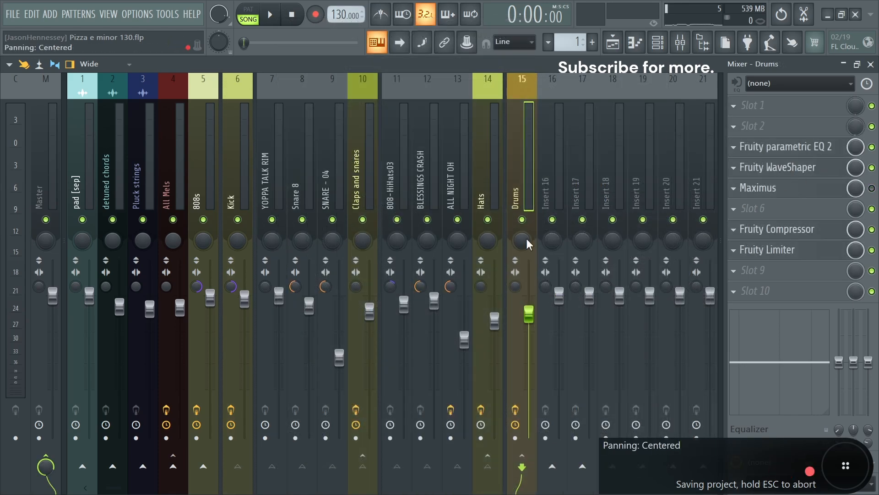
{"action": "left_click_drag", "start_coordinate": [471, 194], "coordinate": [251, 198]}
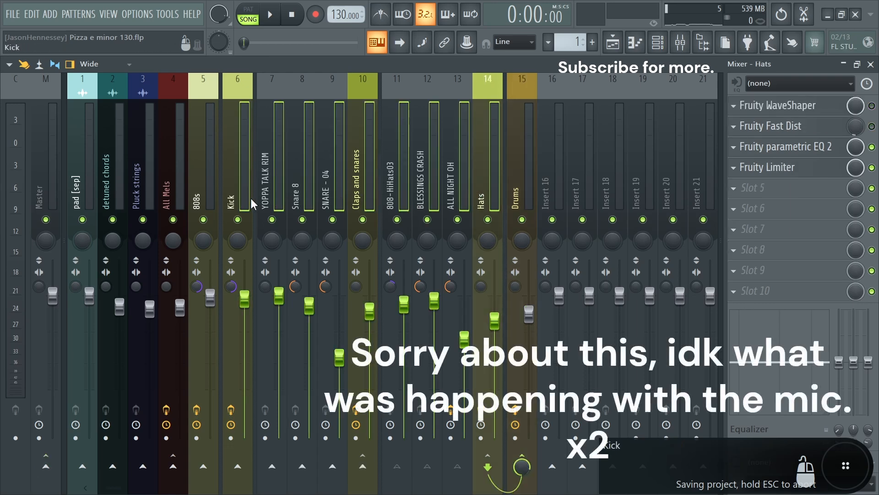
While the beat plays, bend the lowest segment of the Drums track's Fruity WaveShaper curve slightly upward, and open its Fruity Compressor
{"action": "left_click", "coordinate": [515, 182]}
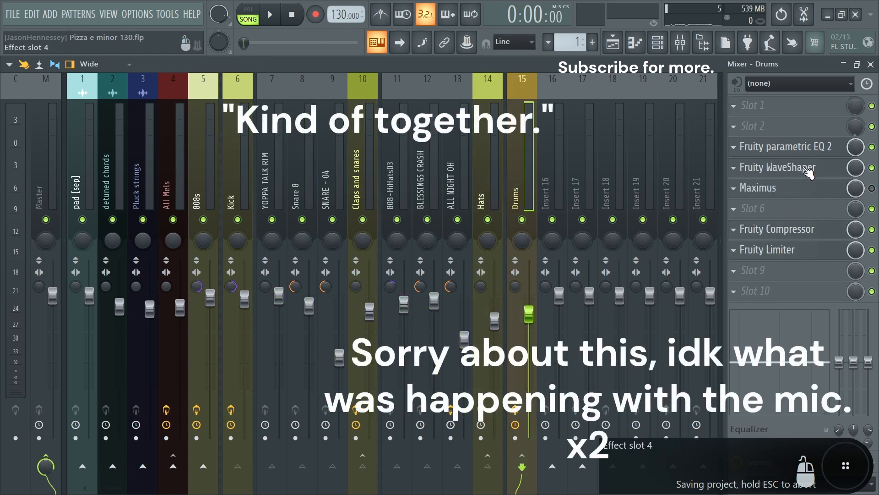
{"action": "left_click", "coordinate": [808, 172]}
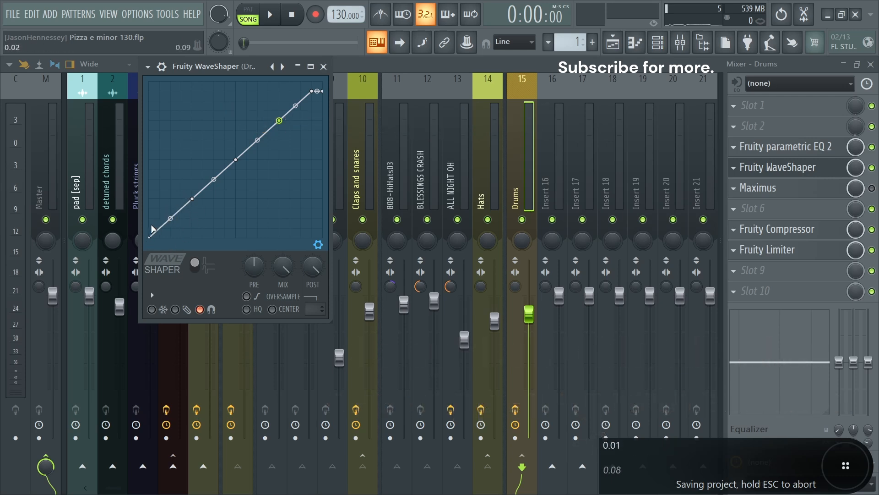
{"action": "left_click_drag", "start_coordinate": [227, 64], "coordinate": [341, 115]}
{"action": "key", "text": "space"}
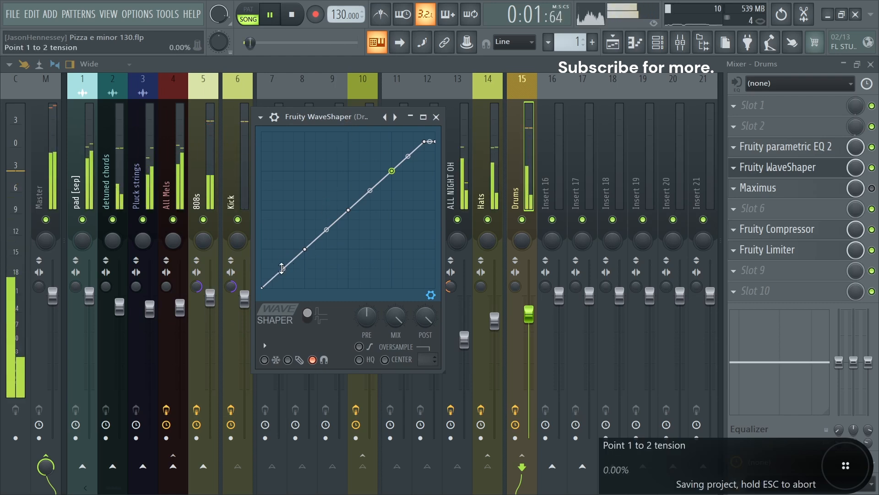
{"action": "left_click_drag", "start_coordinate": [283, 268], "coordinate": [283, 267]}
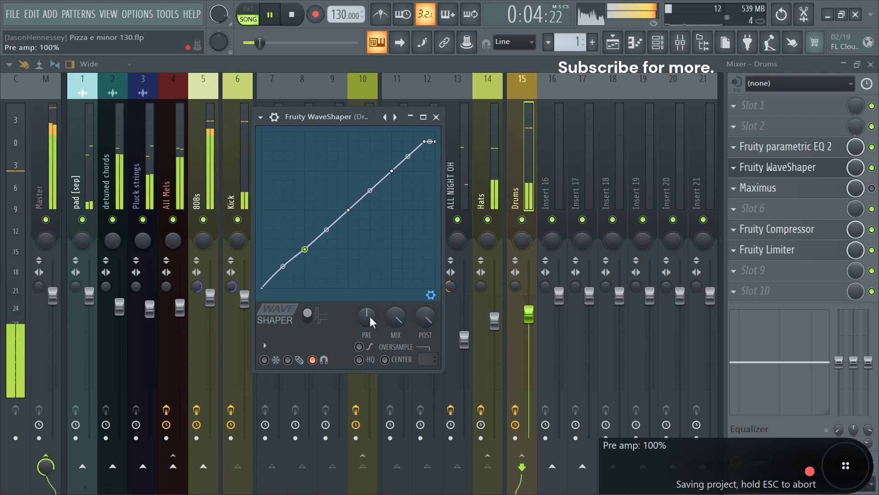
{"action": "left_click", "coordinate": [794, 229]}
{"action": "key", "text": "space"}
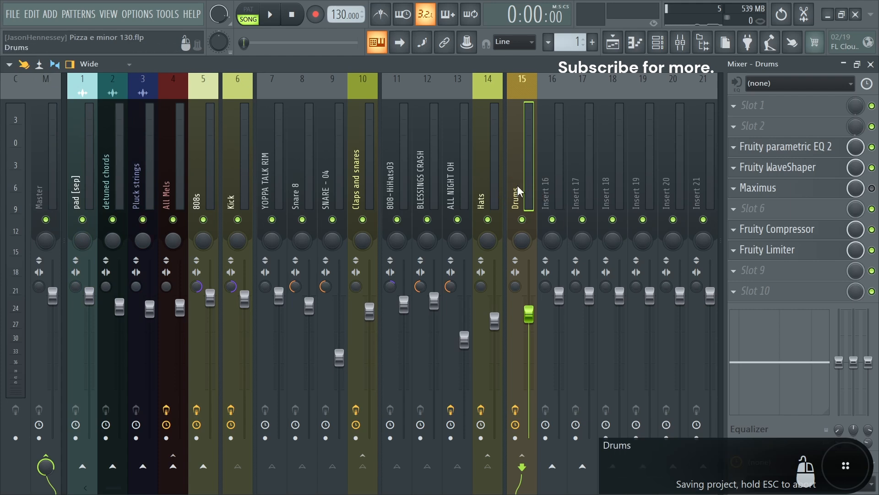
Route the Drums track to both Insert 16 and Insert 17, and route Insert 16 to Insert 17
{"action": "left_click", "coordinate": [552, 466]}
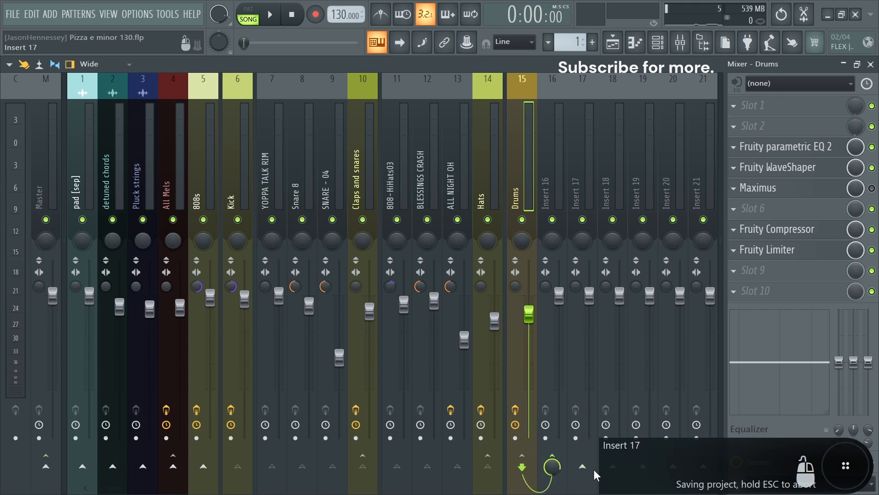
{"action": "left_click", "coordinate": [588, 468]}
{"action": "left_click", "coordinate": [552, 154]}
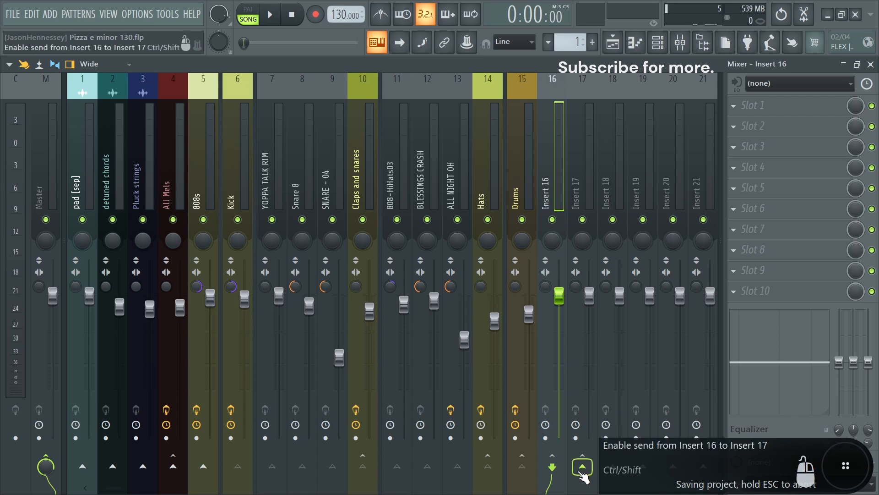
{"action": "left_click", "coordinate": [582, 466]}
{"action": "left_click", "coordinate": [522, 183]}
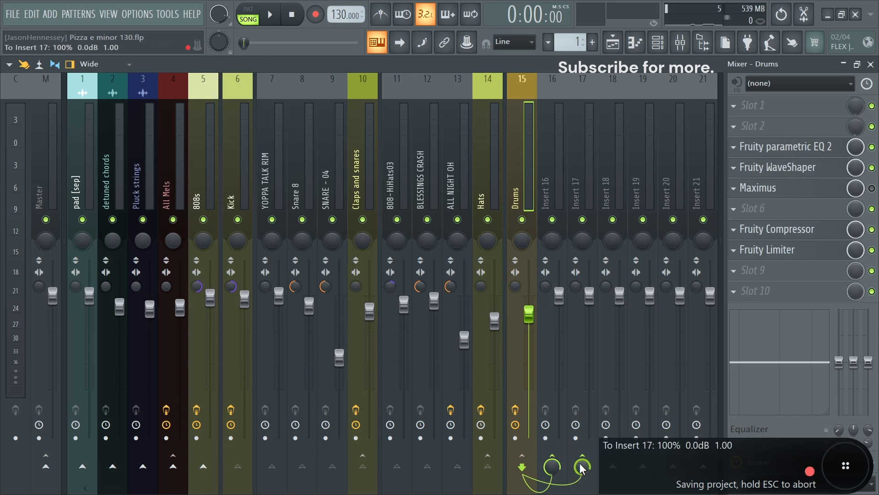
Lower Insert 16's send to Insert 17 to 29% and load the Drum Over Compression preset on Insert 16
{"action": "left_click", "coordinate": [553, 196]}
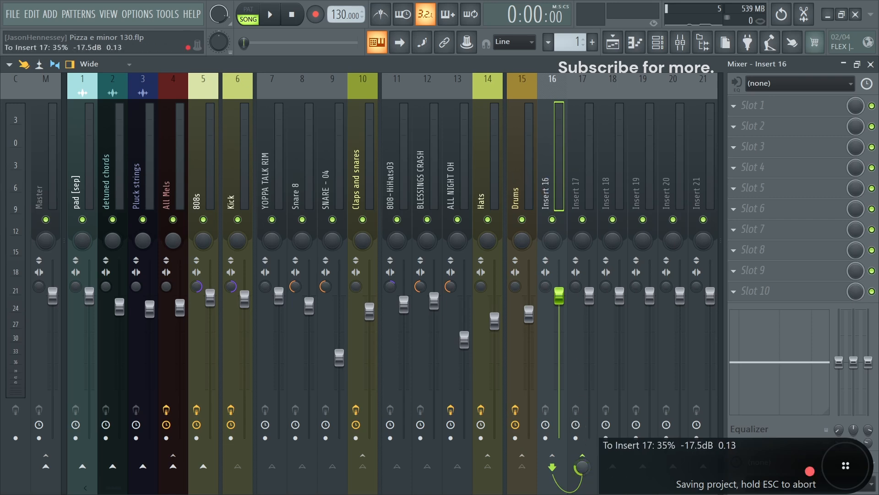
{"action": "left_click_drag", "start_coordinate": [582, 467], "coordinate": [588, 468]}
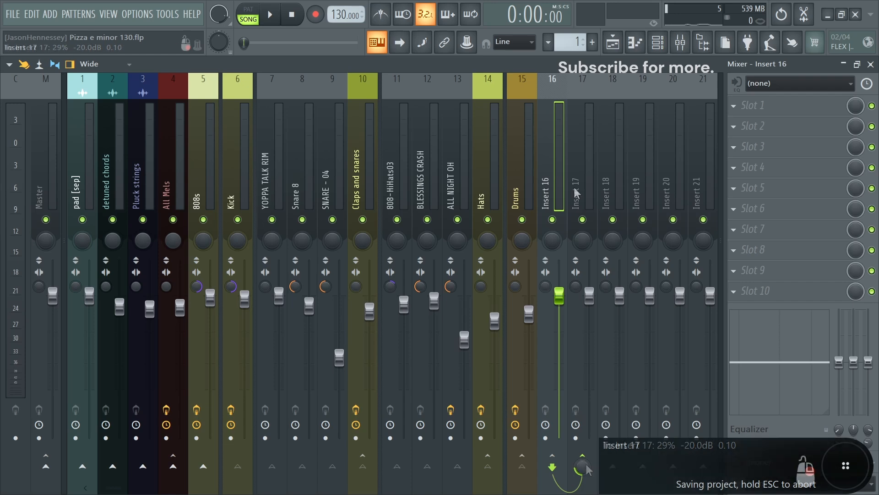
{"action": "right_click", "coordinate": [548, 178]}
{"action": "mouse_move", "coordinate": [585, 161]}
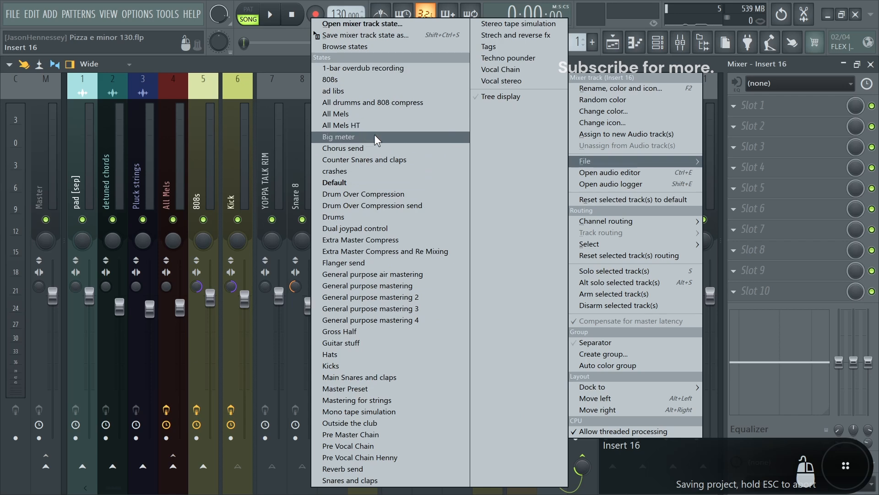
{"action": "left_click", "coordinate": [354, 194]}
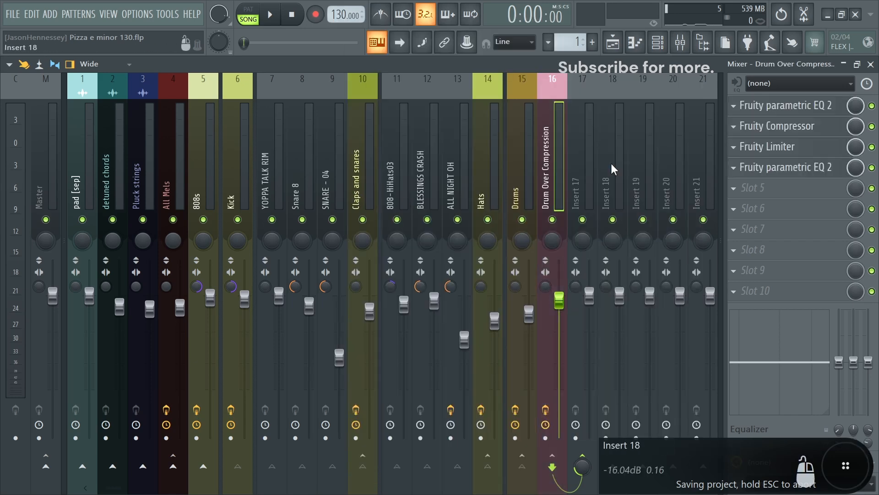
Play the beat while examining the Drum Over Compression track's signal in its Fruity Limiter
{"action": "left_click", "coordinate": [512, 207]}
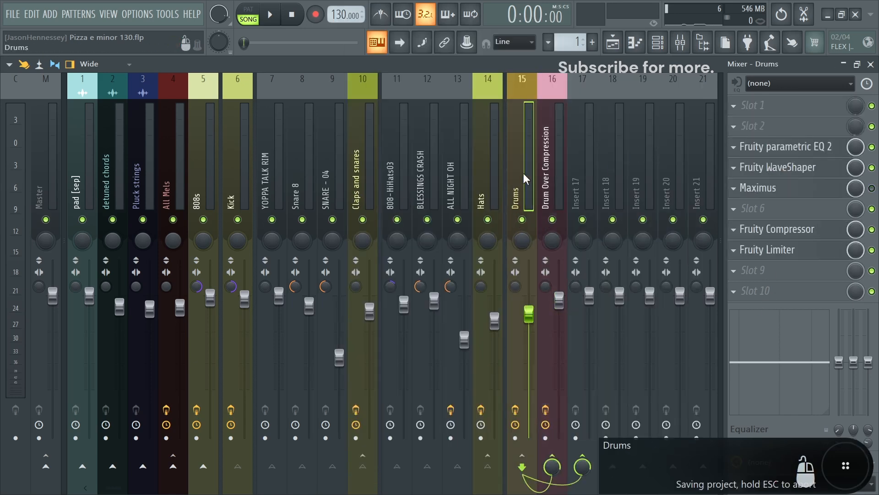
{"action": "left_click", "coordinate": [544, 174]}
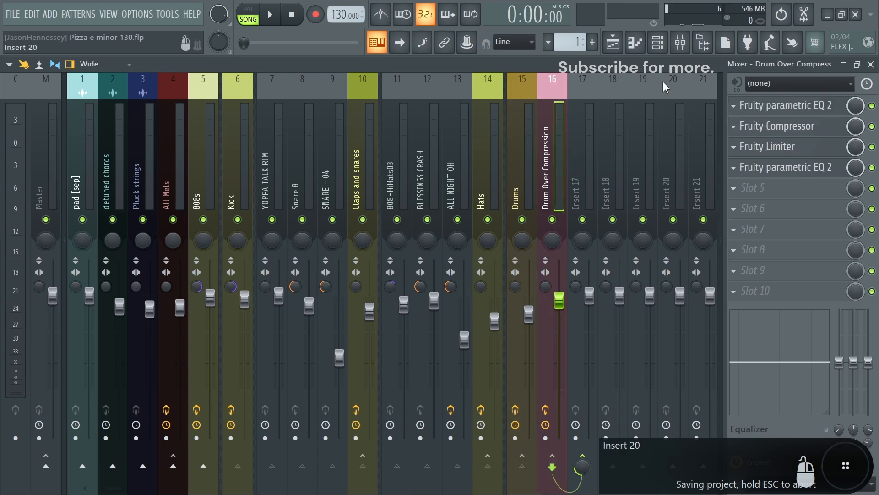
{"action": "left_click", "coordinate": [801, 147]}
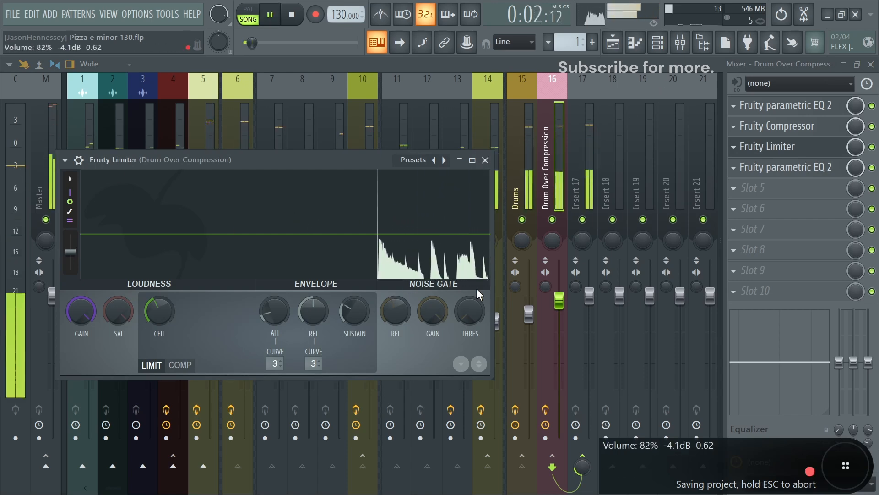
{"action": "key", "text": "space"}
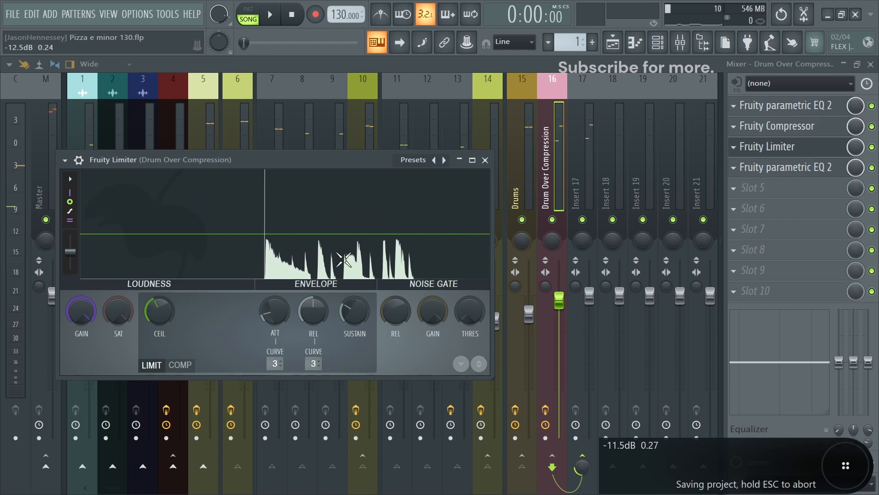
{"action": "left_click", "coordinate": [486, 161]}
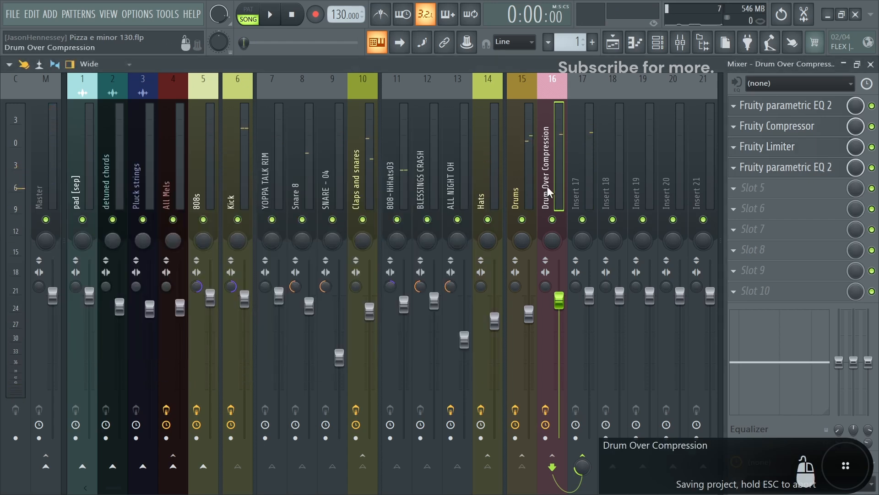
Examine the Drums track's Fruity Limiter during playback and compare it with the Drum Over Compression track's limiter
{"action": "left_click", "coordinate": [532, 188]}
{"action": "left_click", "coordinate": [780, 255]}
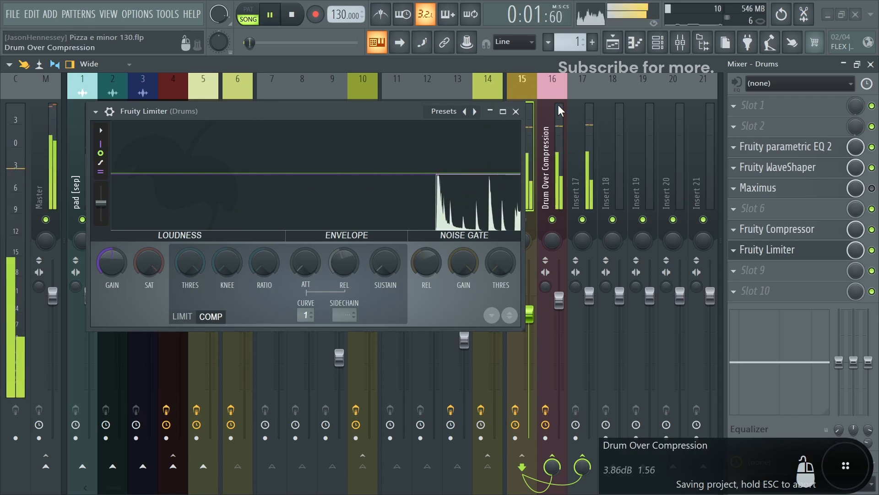
{"action": "key", "text": "space"}
{"action": "left_click", "coordinate": [515, 111]}
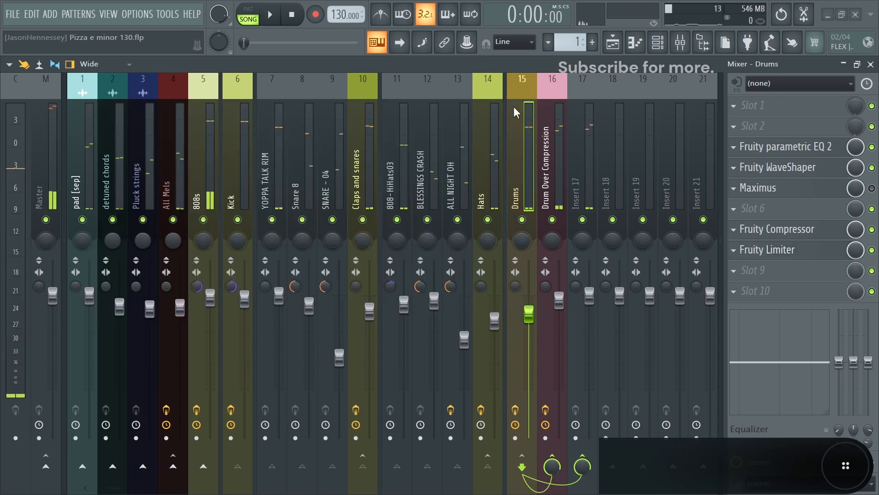
{"action": "left_click", "coordinate": [552, 166]}
{"action": "left_click", "coordinate": [793, 152]}
{"action": "left_click", "coordinate": [487, 159]}
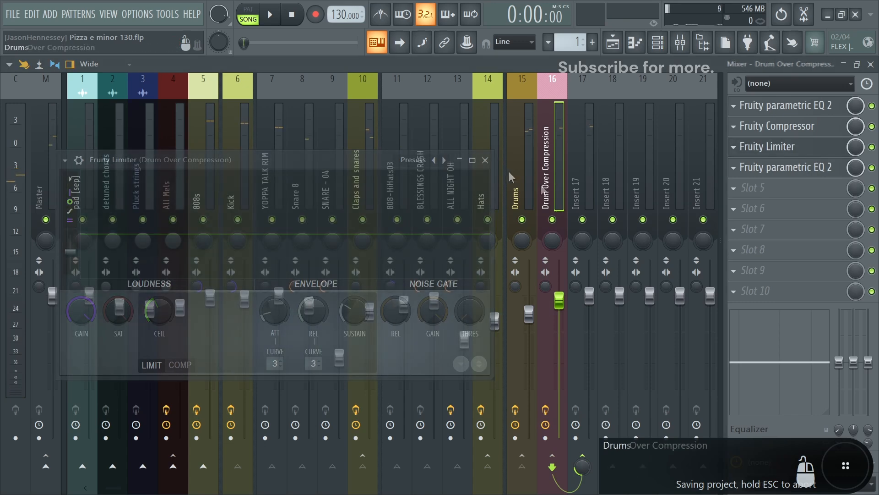
Load the Drum Over Compression send preset on Insert 17 and show its Fruity Limiter
{"action": "left_click", "coordinate": [576, 186]}
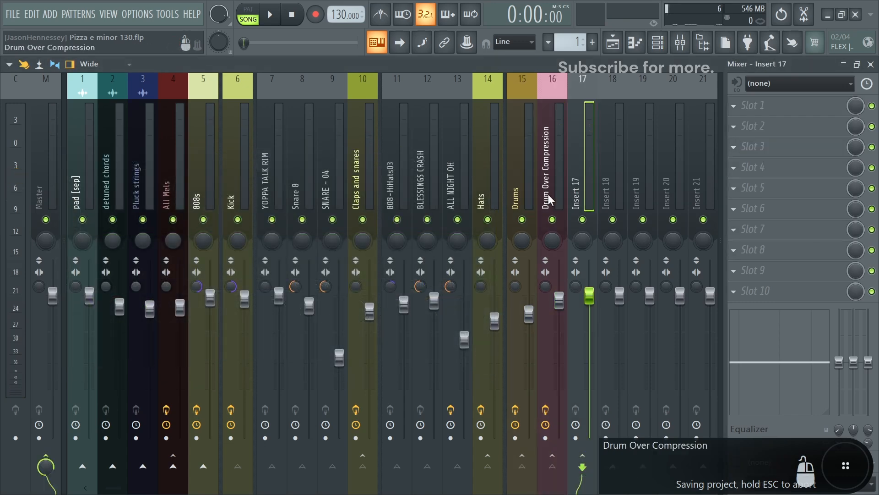
{"action": "right_click", "coordinate": [575, 175]}
{"action": "mouse_move", "coordinate": [626, 163]}
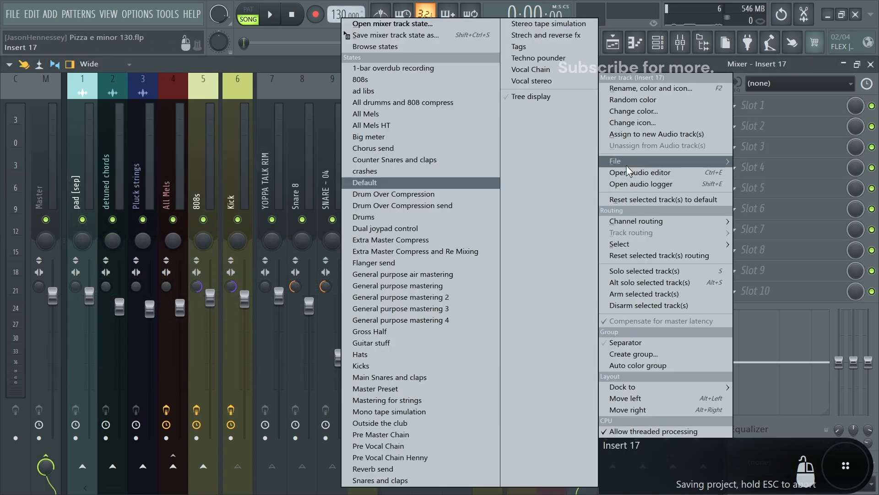
{"action": "left_click", "coordinate": [436, 206]}
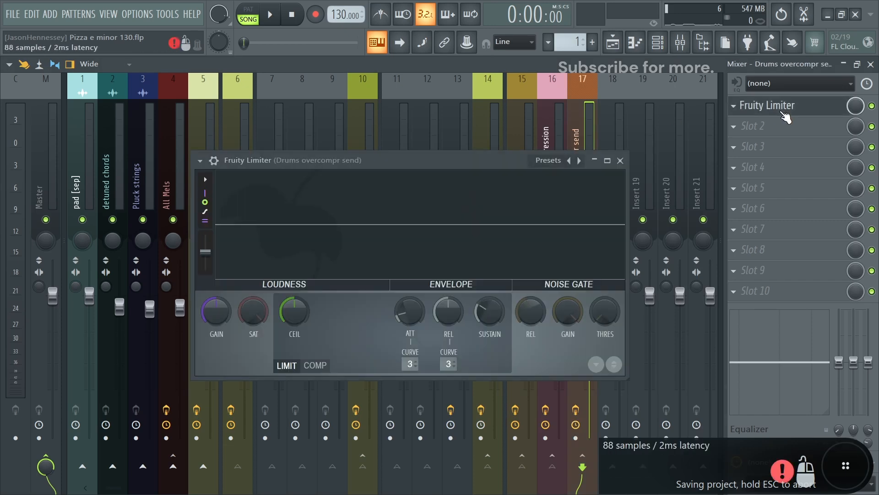
{"action": "left_click_drag", "start_coordinate": [449, 164], "coordinate": [265, 103]}
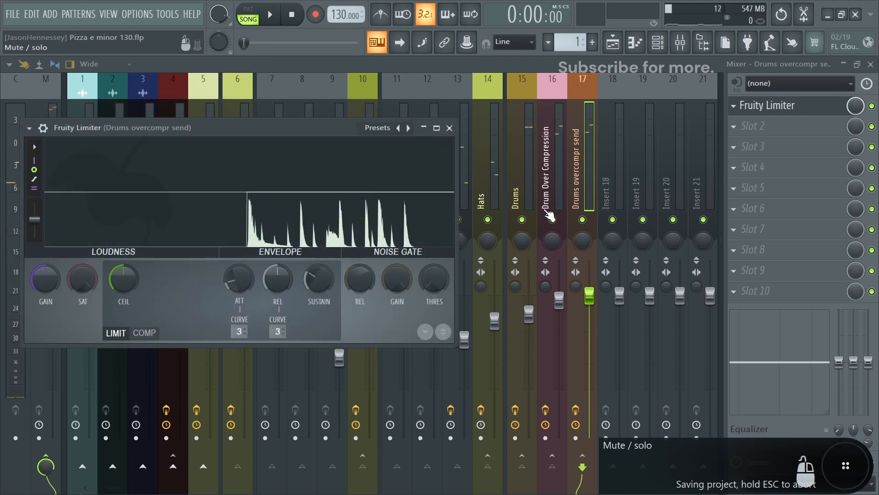
Mute the Drum Over Compression track during playback and unmute it to compare the beat with and without the parallel compression
{"action": "left_click", "coordinate": [553, 220]}
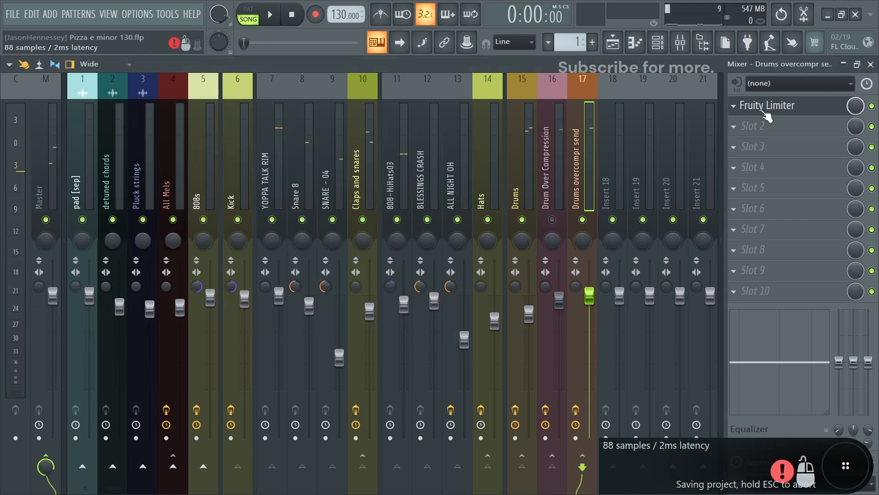
{"action": "left_click", "coordinate": [768, 110]}
{"action": "key", "text": "space"}
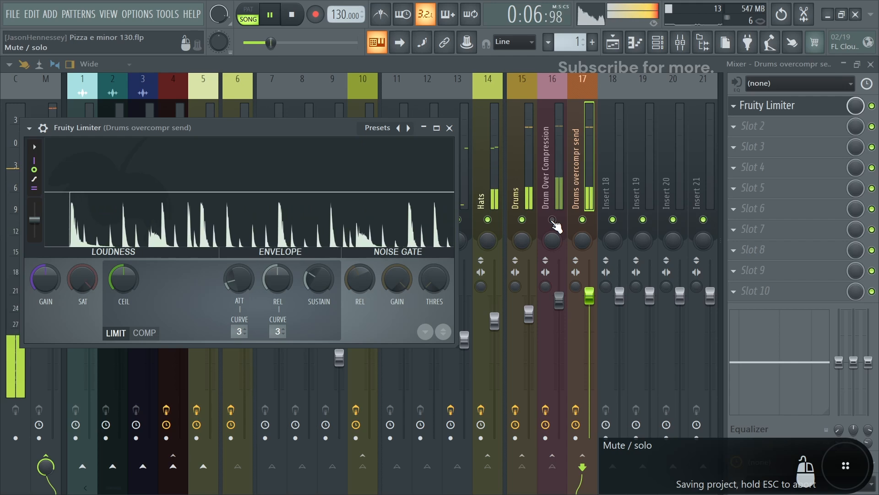
{"action": "left_click", "coordinate": [552, 220]}
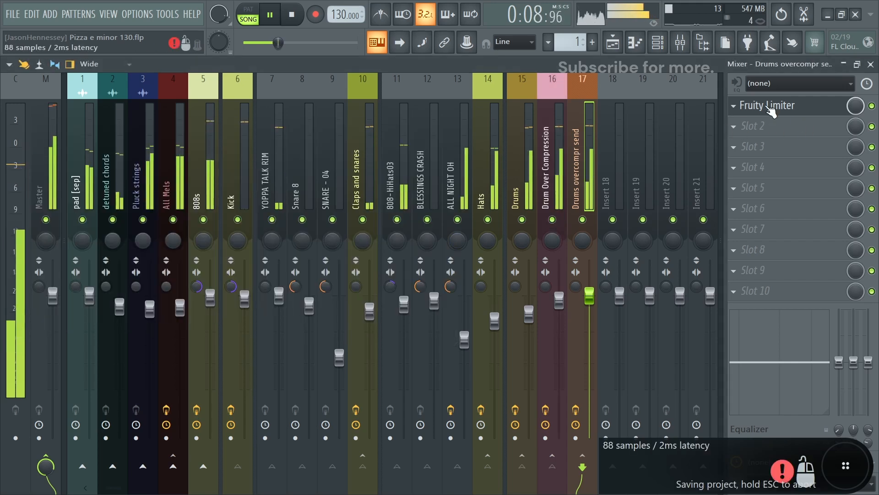
{"action": "left_click", "coordinate": [791, 108]}
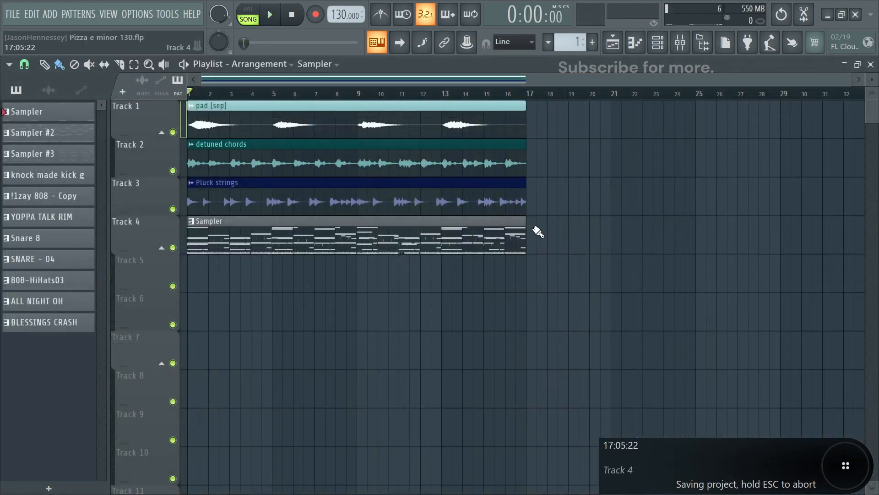
Delete the Sampler clip from Track 4 and place the drum patterns from the kick through BLESSINGS CRASH on Tracks 4 to 11
{"action": "key", "text": "Delete"}
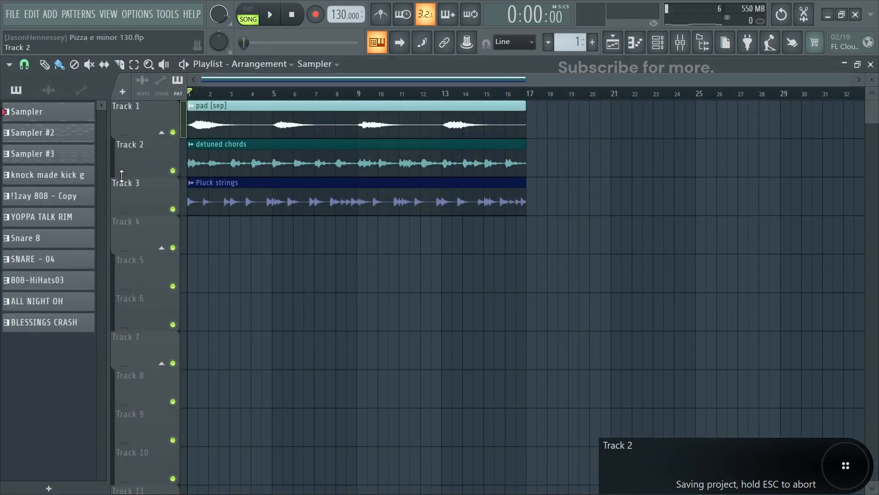
{"action": "left_click", "coordinate": [64, 322], "text": "shift"}
{"action": "left_click_drag", "start_coordinate": [62, 177], "coordinate": [197, 242]}
{"action": "left_click_drag", "start_coordinate": [500, 334], "coordinate": [374, 412]}
{"action": "scroll", "coordinate": [442, 300], "scroll_direction": "down", "scroll_amount": 4}
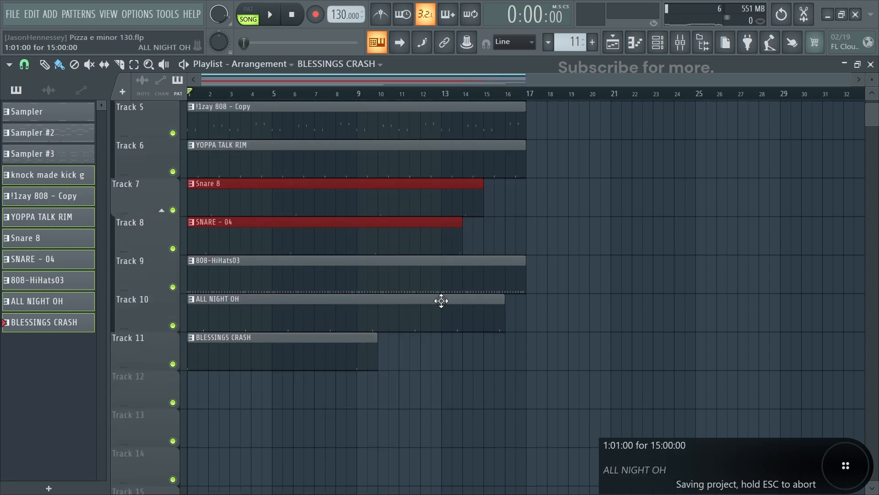
Extend the Snare 8, SNARE - 04, ALL NIGHT OH and BLESSINGS CRASH clips to bar 17 and duplicate the 16-bar section twice
{"action": "left_click_drag", "start_coordinate": [484, 204], "coordinate": [515, 204]}
{"action": "left_click", "coordinate": [556, 212]}
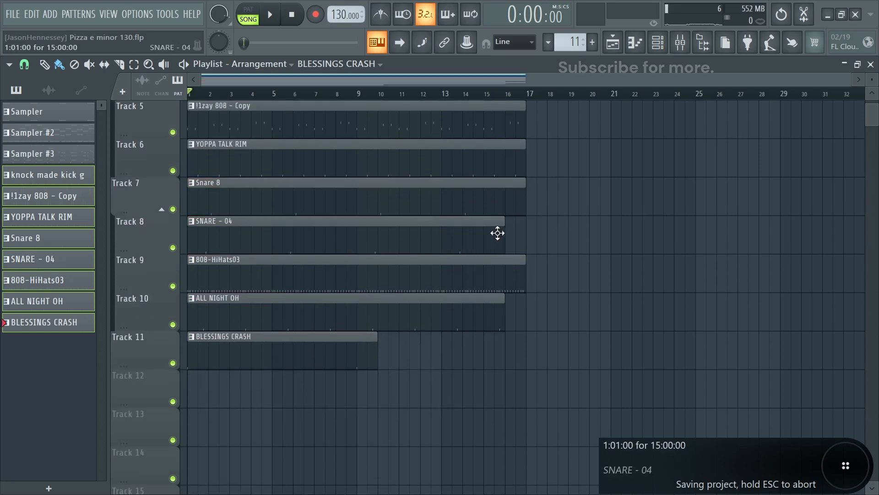
{"action": "left_click_drag", "start_coordinate": [505, 233], "coordinate": [527, 232]}
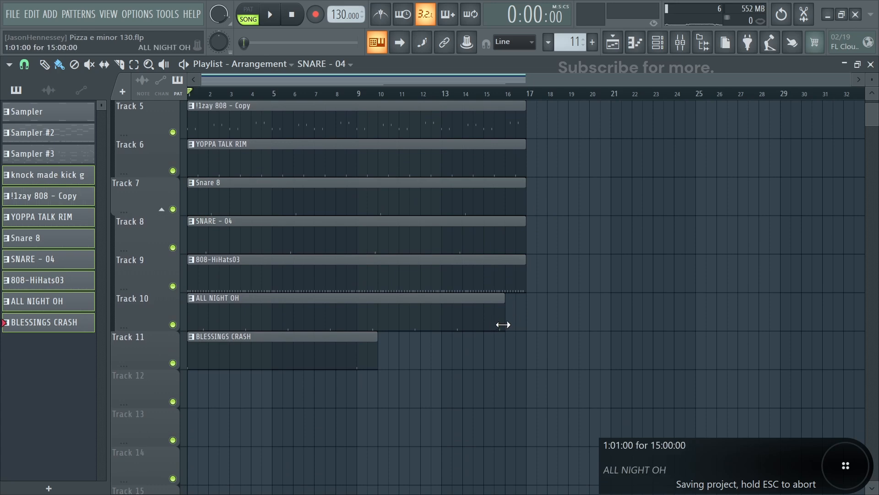
{"action": "left_click_drag", "start_coordinate": [504, 324], "coordinate": [526, 326]}
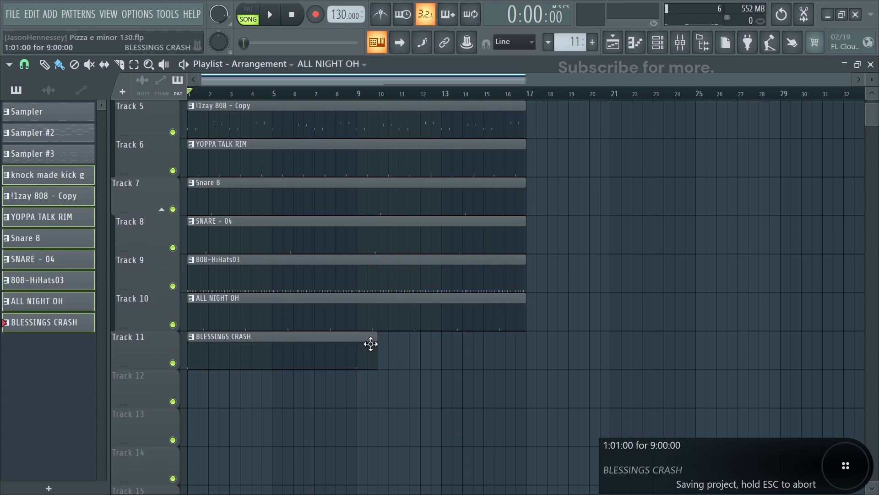
{"action": "left_click_drag", "start_coordinate": [371, 343], "coordinate": [387, 343]}
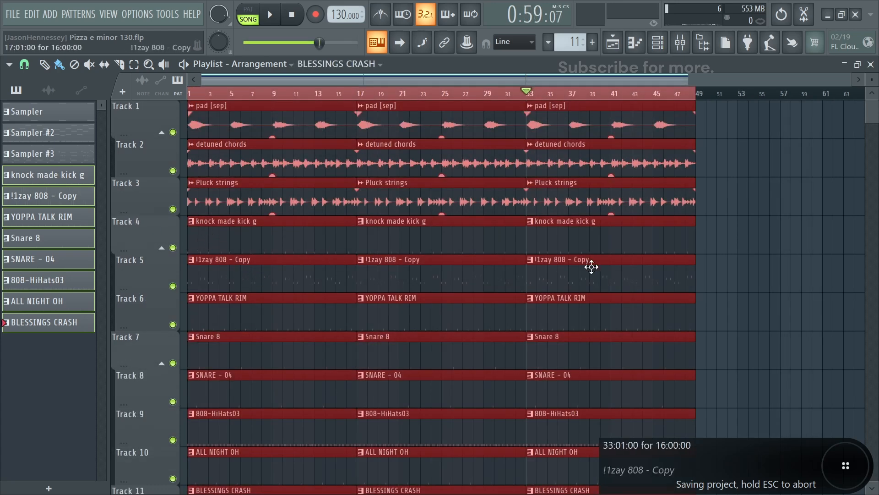
{"action": "key", "text": "ctrl+d"}
Trim the first kick and 808 clips to start at about bar 16 and the first YOPPA TALK RIM clip at about bar 9
{"action": "left_click", "coordinate": [279, 246], "text": "ctrl"}
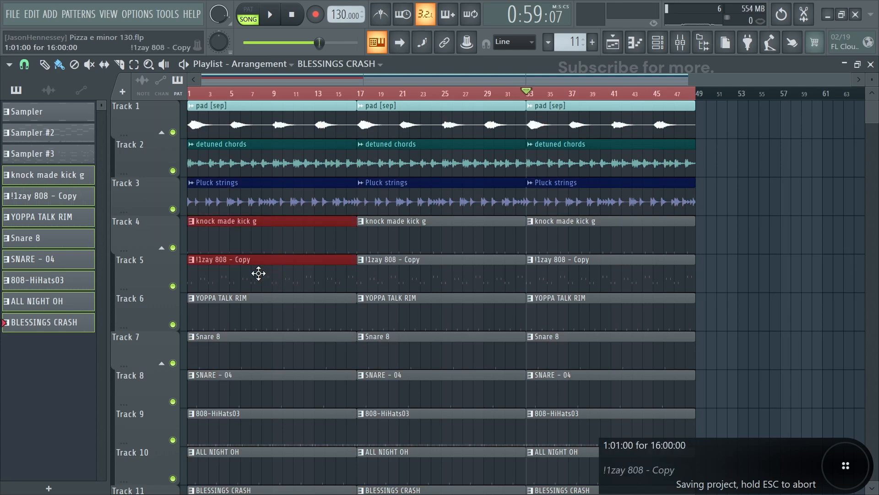
{"action": "scroll", "coordinate": [106, 302], "scroll_direction": "up", "scroll_amount": 2}
{"action": "left_click_drag", "start_coordinate": [188, 288], "coordinate": [419, 283]}
{"action": "scroll", "coordinate": [432, 280], "scroll_direction": "up", "scroll_amount": 3}
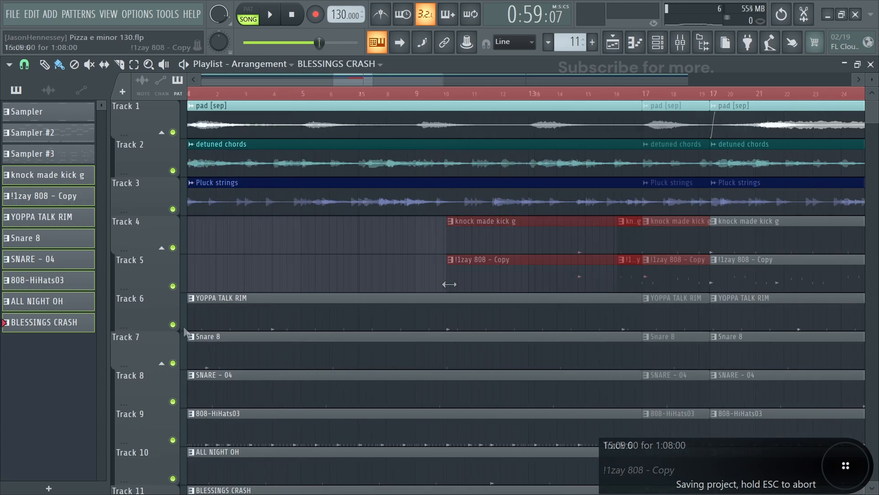
{"action": "left_click_drag", "start_coordinate": [189, 315], "coordinate": [396, 318]}
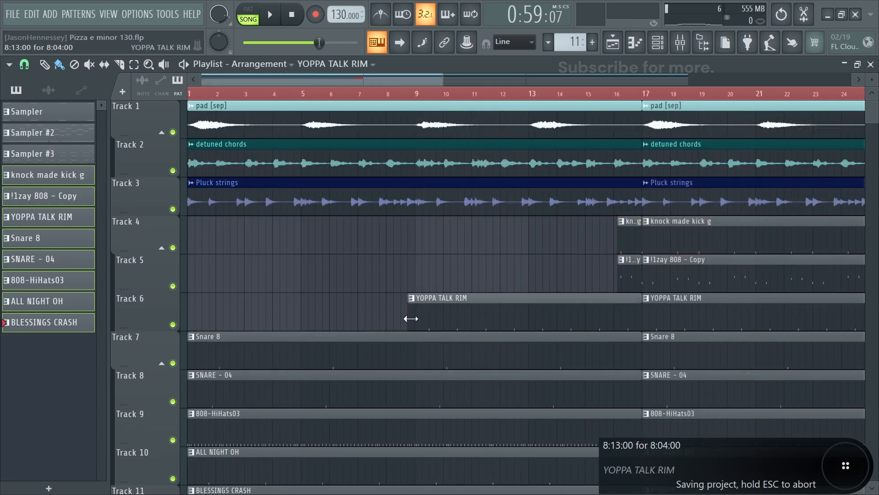
{"action": "scroll", "coordinate": [242, 350], "scroll_direction": "down", "scroll_amount": 3}
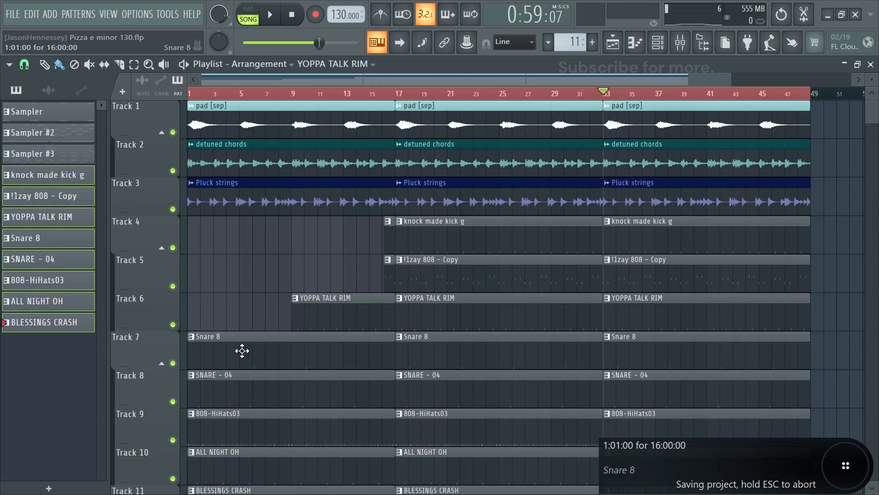
Trim the first Snare 8 and SNARE - 04 clips together to start at bar 13
{"action": "left_click_drag", "start_coordinate": [250, 350], "coordinate": [353, 373]}
{"action": "scroll", "coordinate": [356, 373], "scroll_direction": "up", "scroll_amount": 4}
{"action": "scroll", "coordinate": [298, 375], "scroll_direction": "down", "scroll_amount": 4}
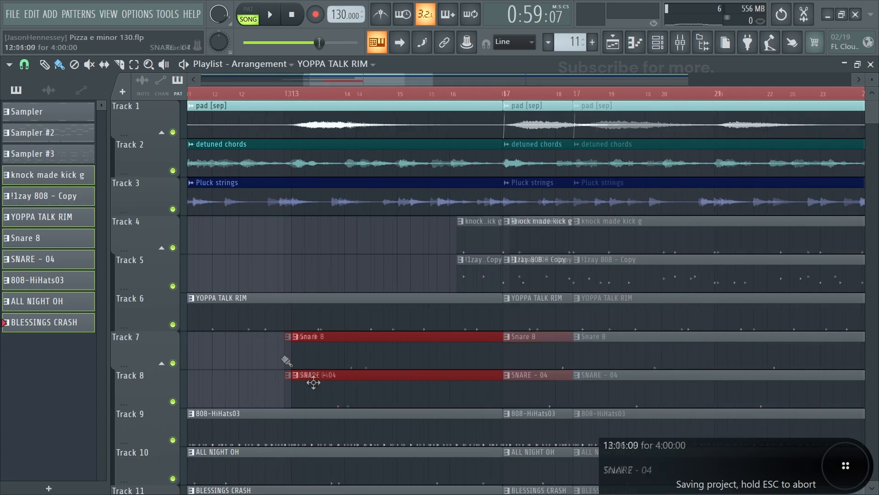
Delete the first 808-HiHats03 and BLESSINGS CRASH clips and trim the first ALL NIGHT OH clip to start at bar 13
{"action": "right_click", "coordinate": [225, 425]}
{"action": "scroll", "coordinate": [225, 403], "scroll_direction": "down", "scroll_amount": 4}
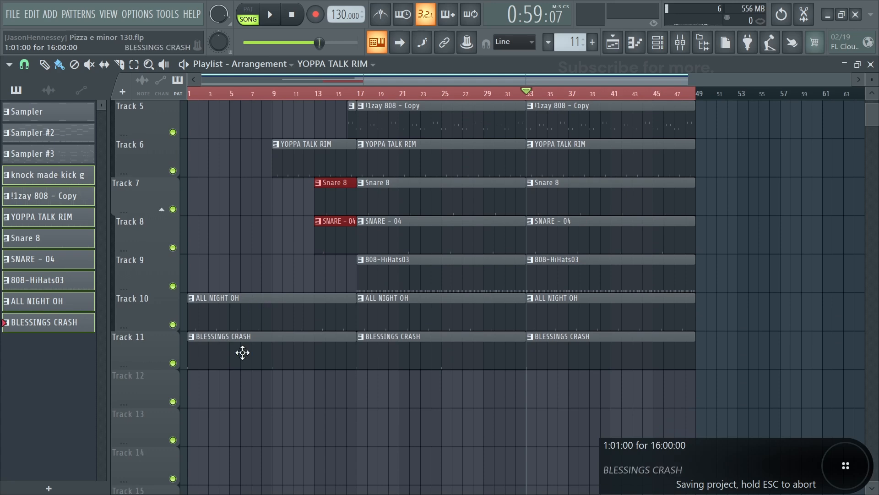
{"action": "right_click", "coordinate": [223, 337]}
{"action": "left_click_drag", "start_coordinate": [189, 323], "coordinate": [314, 329]}
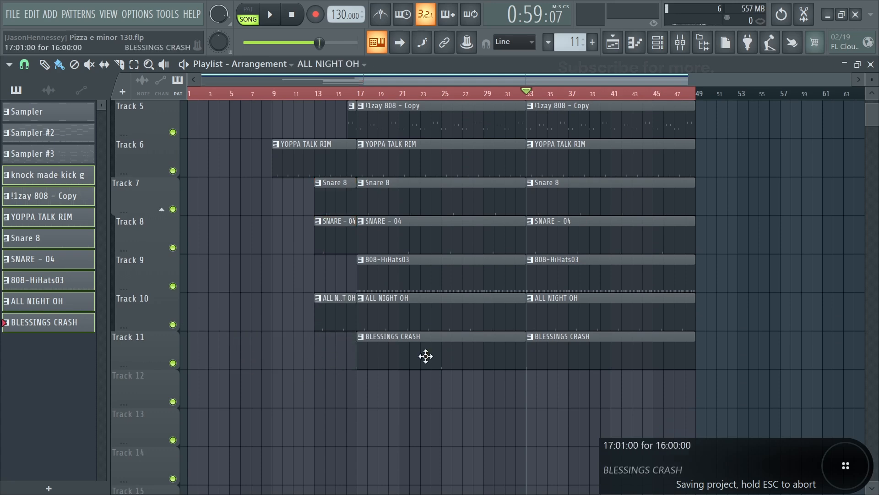
Add a fade-out of about 2.1 seconds to the first pad, detuned chords and Pluck strings clips, ending at bar 17
{"action": "scroll", "coordinate": [440, 360], "scroll_direction": "up", "scroll_amount": 4}
{"action": "left_click_drag", "start_coordinate": [287, 94], "coordinate": [172, 186]}
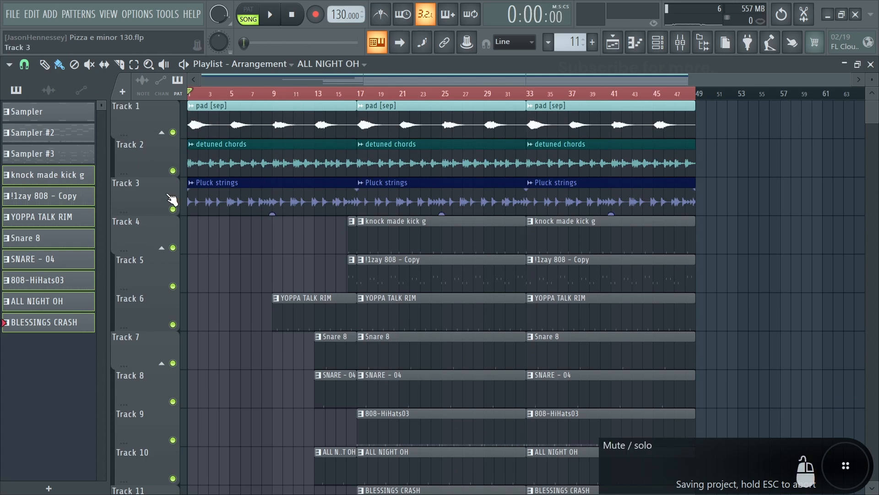
{"action": "left_click_drag", "start_coordinate": [315, 184], "coordinate": [304, 112]}
{"action": "scroll", "coordinate": [380, 142], "scroll_direction": "up", "scroll_amount": 5}
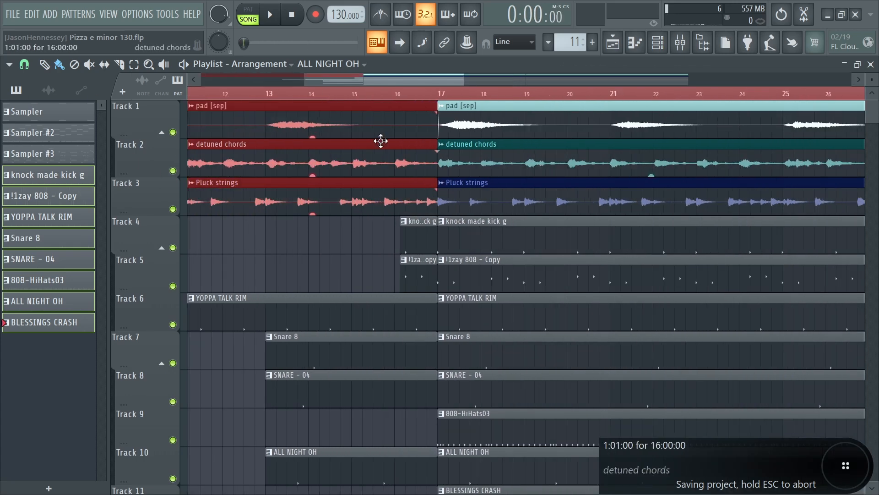
{"action": "left_click_drag", "start_coordinate": [488, 116], "coordinate": [390, 118]}
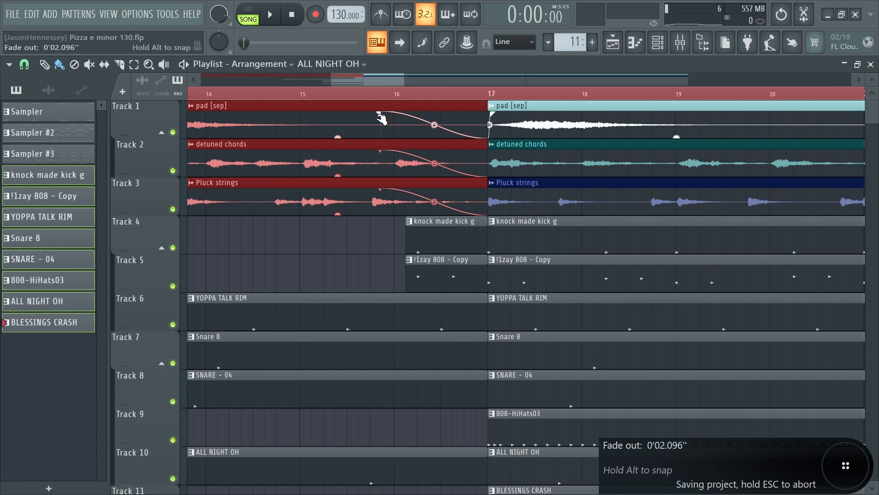
Trim the first detuned chords clip to start shortly before bar 5 and add fade-ins to it and the first Pluck strings clip
{"action": "scroll", "coordinate": [397, 201], "scroll_direction": "down", "scroll_amount": 7}
{"action": "left_click", "coordinate": [197, 244], "text": "ctrl"}
{"action": "scroll", "coordinate": [196, 241], "scroll_direction": "up", "scroll_amount": 3}
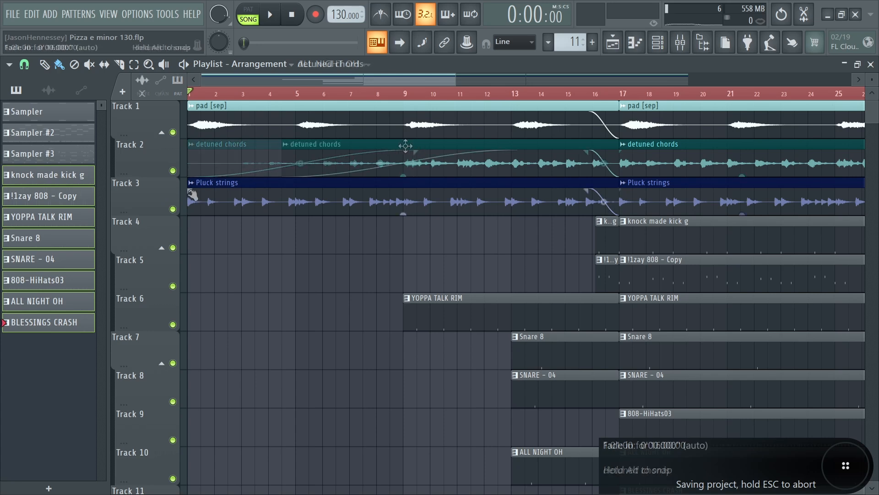
{"action": "left_click_drag", "start_coordinate": [191, 192], "coordinate": [310, 188]}
{"action": "scroll", "coordinate": [298, 238], "scroll_direction": "down", "scroll_amount": 3}
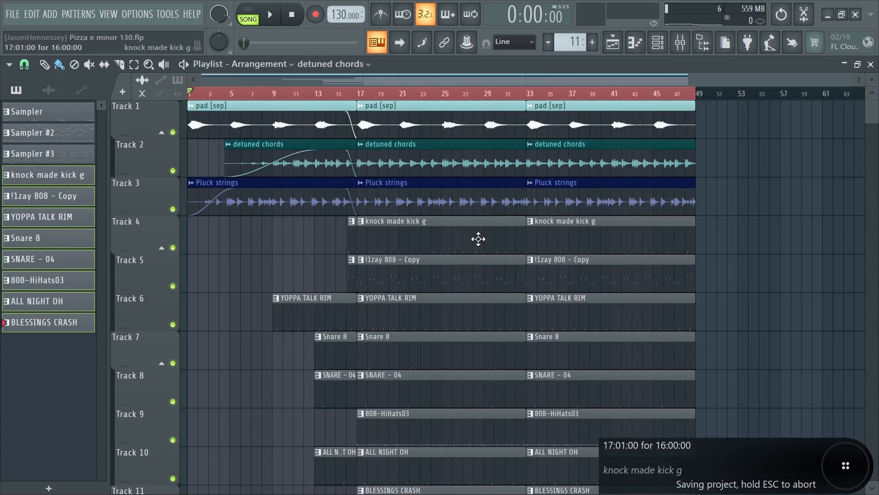
Play the arrangement around bar 17 and delete the second Pluck strings clip, which starts there
{"action": "key", "text": "space"}
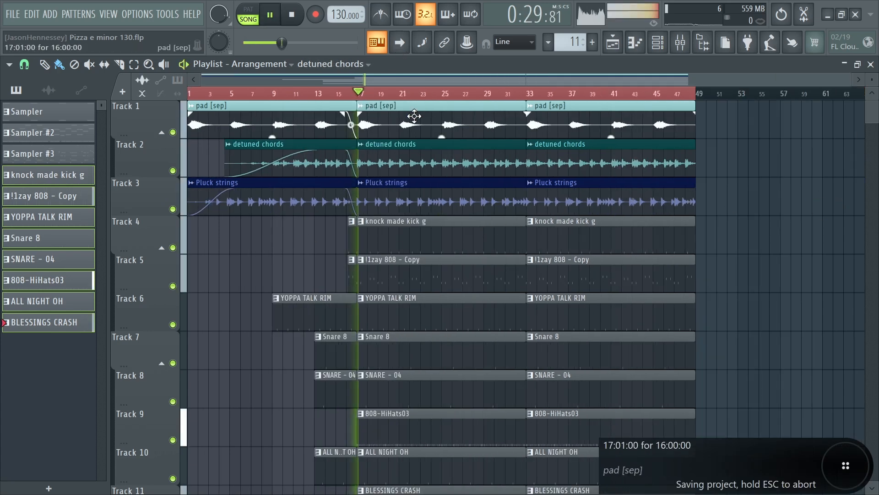
{"action": "right_click", "coordinate": [411, 194]}
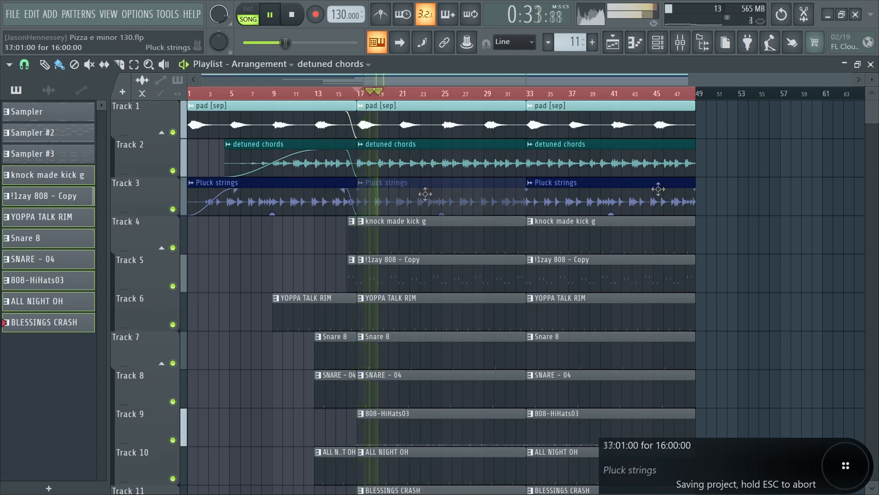
{"action": "key", "text": "space"}
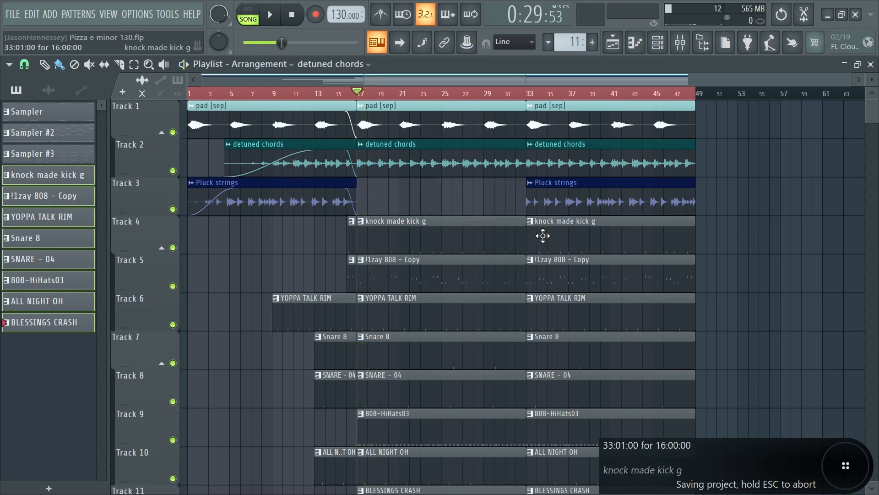
{"action": "key", "text": "space"}
Add a Fruity Limiter to the Pluck strings mixer track and lower its ceiling during playback
{"action": "key", "text": "F9"}
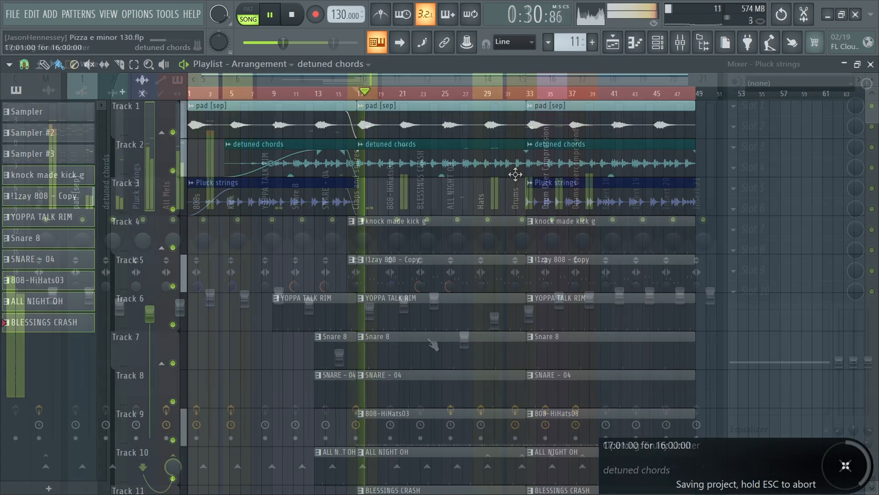
{"action": "left_click_drag", "start_coordinate": [104, 255], "coordinate": [106, 263]}
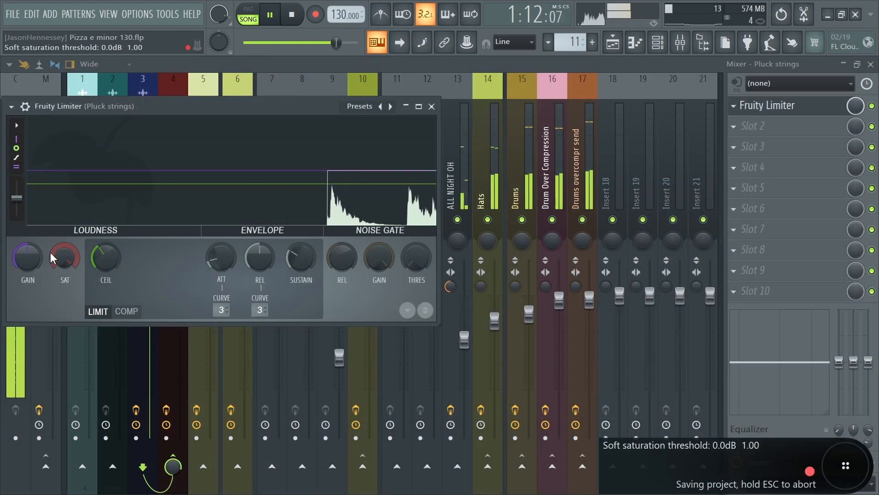
{"action": "left_click_drag", "start_coordinate": [297, 106], "coordinate": [347, 117]}
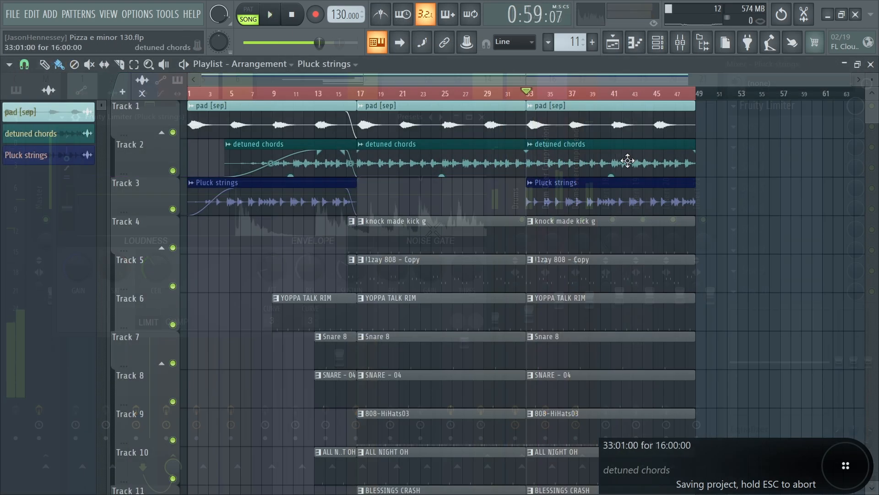
Try the section from bar 33 without its detuned chords clip and undo the clip's deletion
{"action": "right_click", "coordinate": [627, 160]}
{"action": "key", "text": "space"}
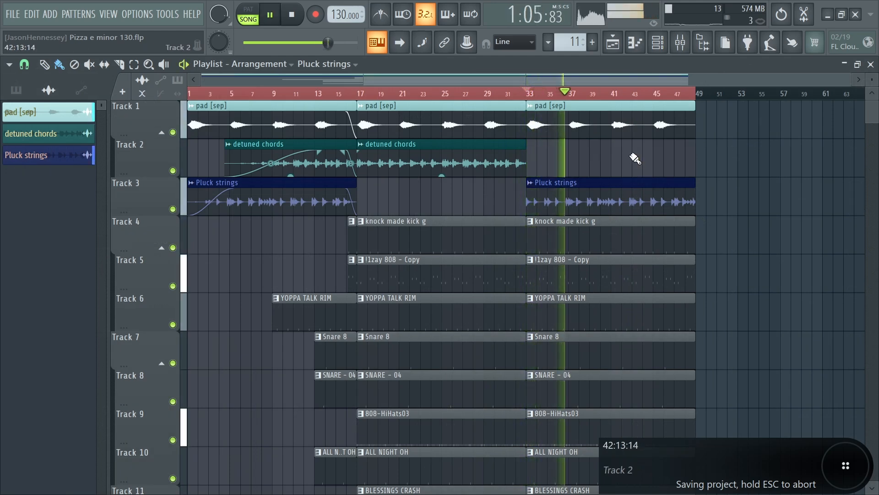
{"action": "key", "text": "space"}
{"action": "key", "text": "ctrl+z"}
Play from bar 33 and delete the third pad [sep] clip on Track 1
{"action": "key", "text": "space"}
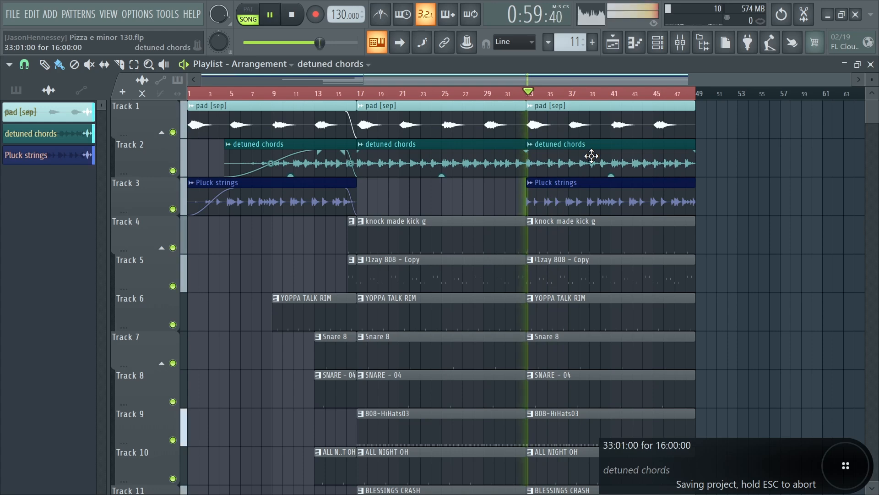
{"action": "right_click", "coordinate": [584, 128]}
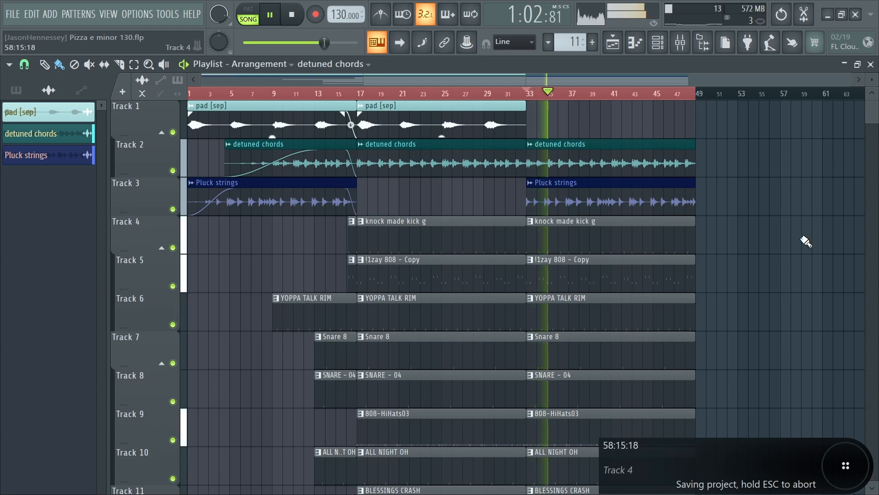
Trim the start of the second BLESSINGS CRASH clip on Track 11 from bar 33 to 39:09:00
{"action": "scroll", "coordinate": [575, 361], "scroll_direction": "down", "scroll_amount": 2}
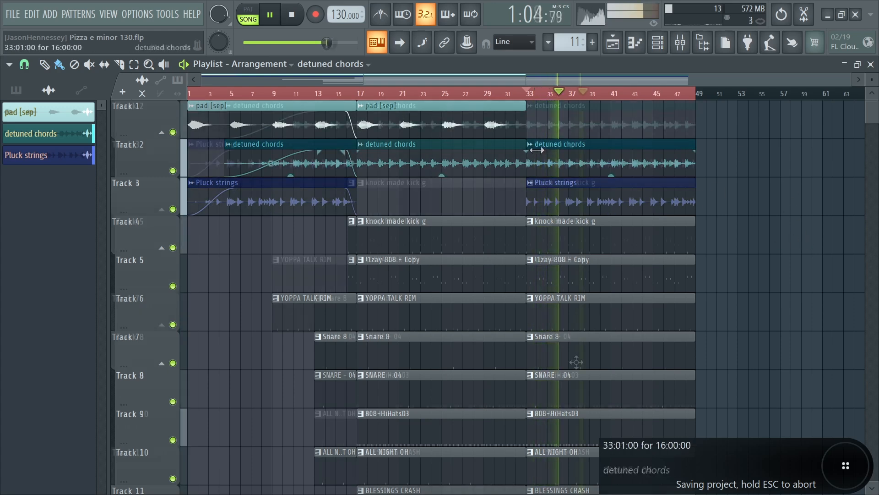
{"action": "left_click_drag", "start_coordinate": [533, 434], "coordinate": [606, 434]}
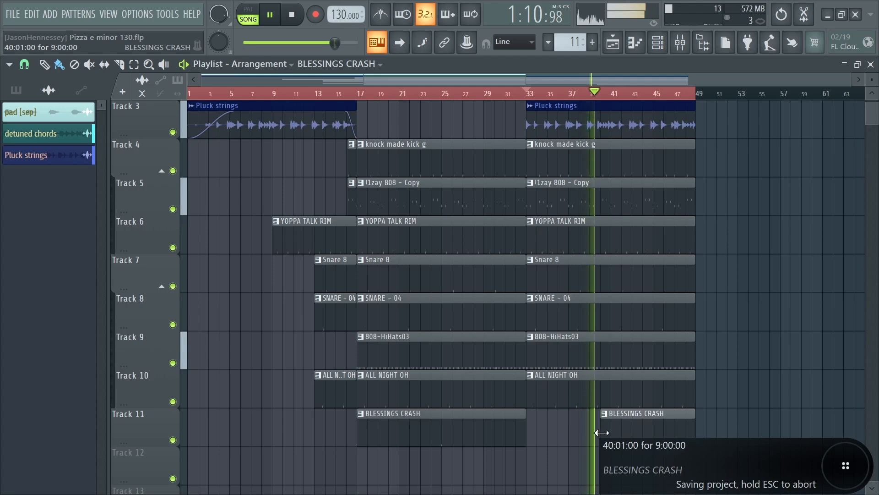
{"action": "scroll", "coordinate": [618, 389], "scroll_direction": "down", "scroll_amount": 4}
{"action": "scroll", "coordinate": [578, 283], "scroll_direction": "up", "scroll_amount": 3}
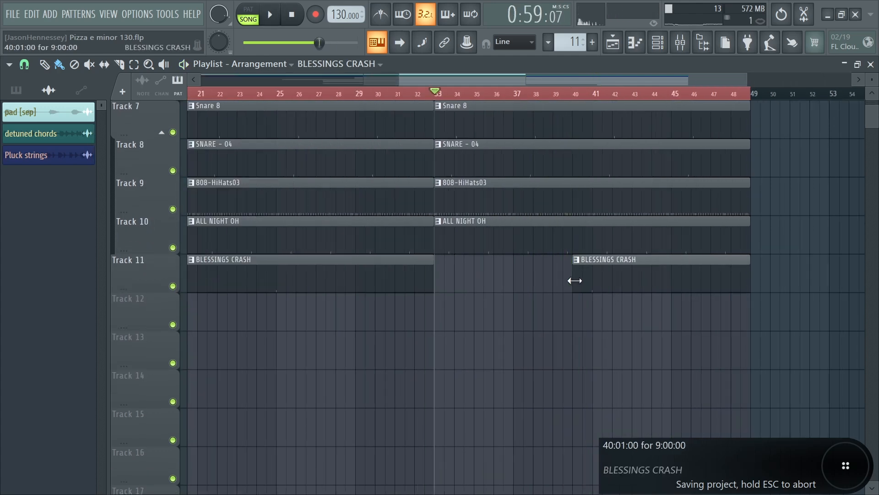
{"action": "left_click_drag", "start_coordinate": [573, 280], "coordinate": [559, 278]}
Make the trimmed BLESSINGS CRASH clip unique and open its pattern in the piano roll
{"action": "right_click", "coordinate": [567, 265]}
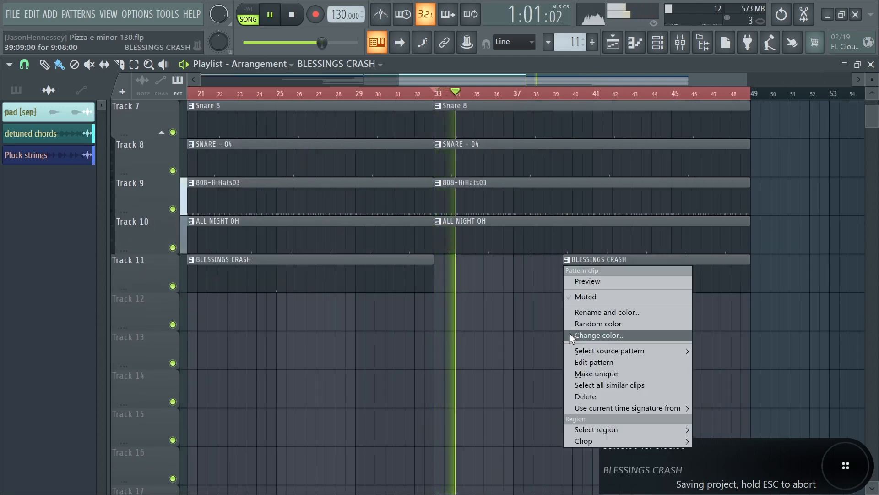
{"action": "left_click", "coordinate": [600, 371]}
{"action": "double_click", "coordinate": [616, 281]}
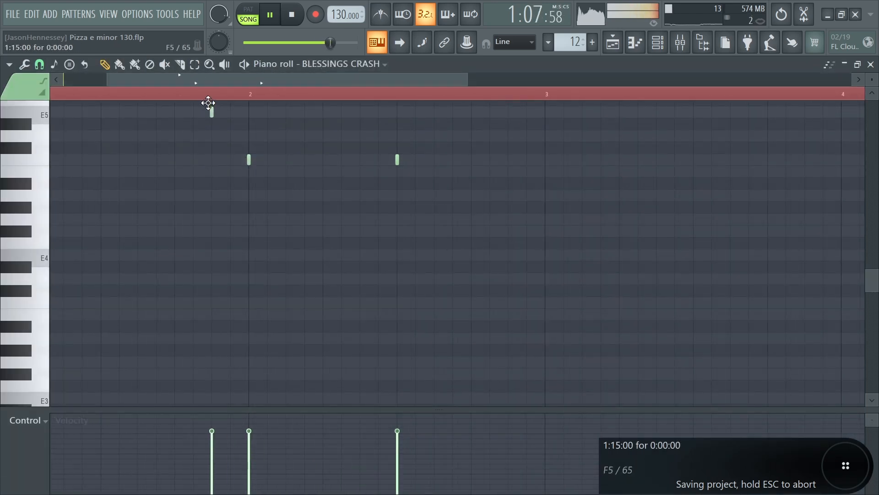
Select the first two crash notes and lower their velocities in the piano roll
{"action": "scroll", "coordinate": [292, 162], "scroll_direction": "down", "scroll_amount": 2}
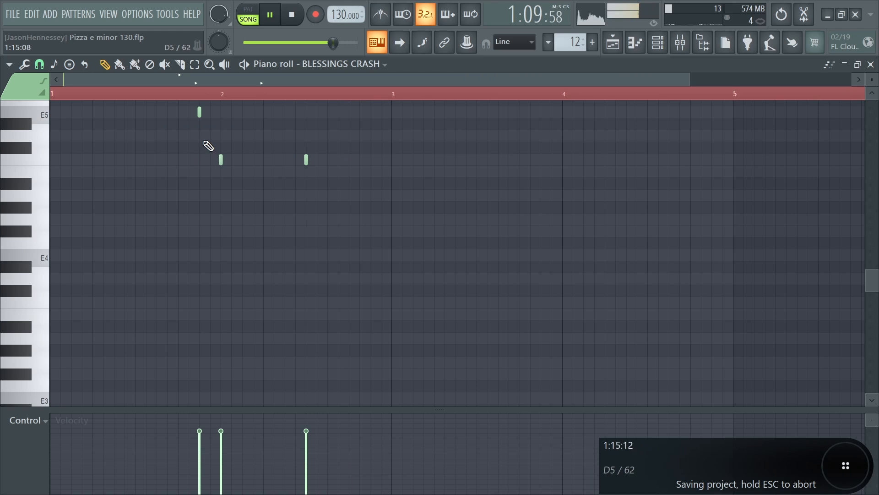
{"action": "left_click_drag", "start_coordinate": [232, 102], "coordinate": [196, 165]}
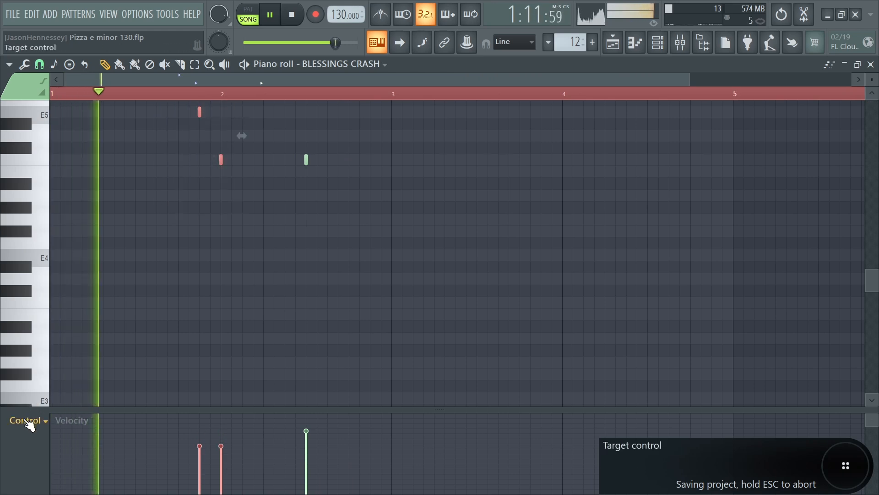
{"action": "scroll", "coordinate": [27, 420], "scroll_direction": "up", "scroll_amount": 1}
{"action": "left_click", "coordinate": [198, 481]}
{"action": "left_click_drag", "start_coordinate": [224, 437], "coordinate": [229, 426]}
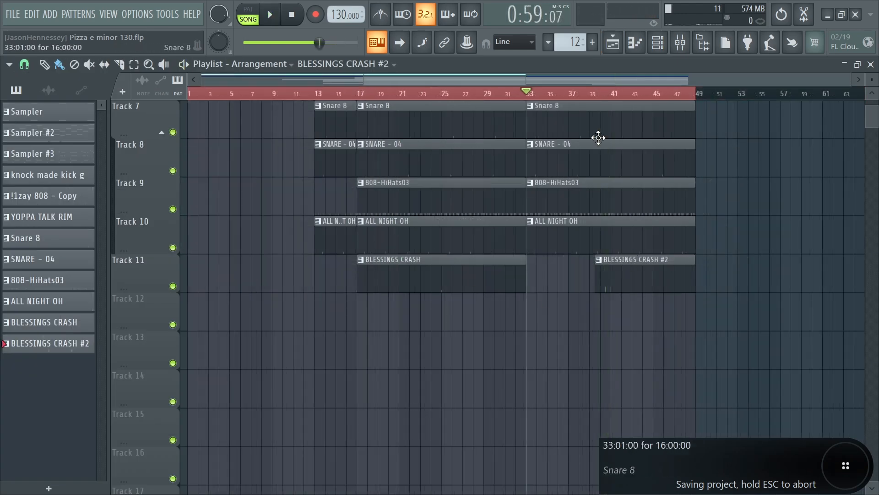
Review the whole arrangement in the playlist and the track levels in the mixer
{"action": "scroll", "coordinate": [597, 135], "scroll_direction": "up", "scroll_amount": 3}
{"action": "scroll", "coordinate": [762, 240], "scroll_direction": "down", "scroll_amount": 1}
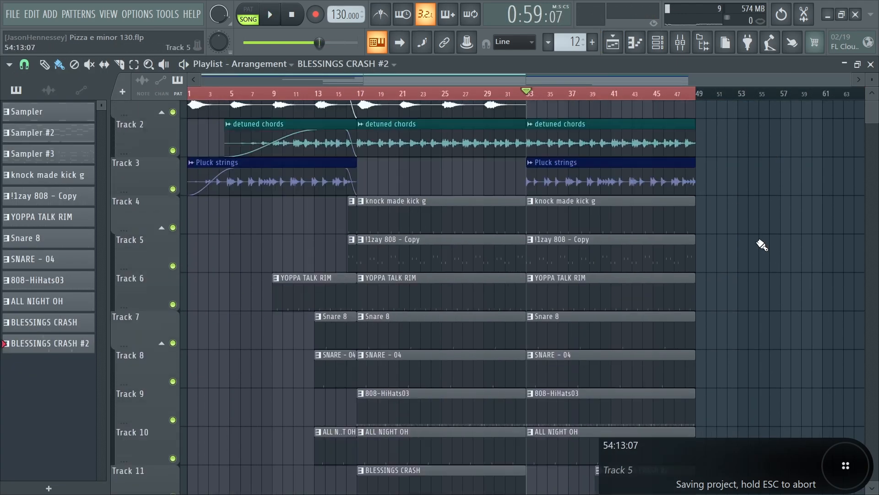
{"action": "scroll", "coordinate": [761, 245], "scroll_direction": "up", "scroll_amount": 1}
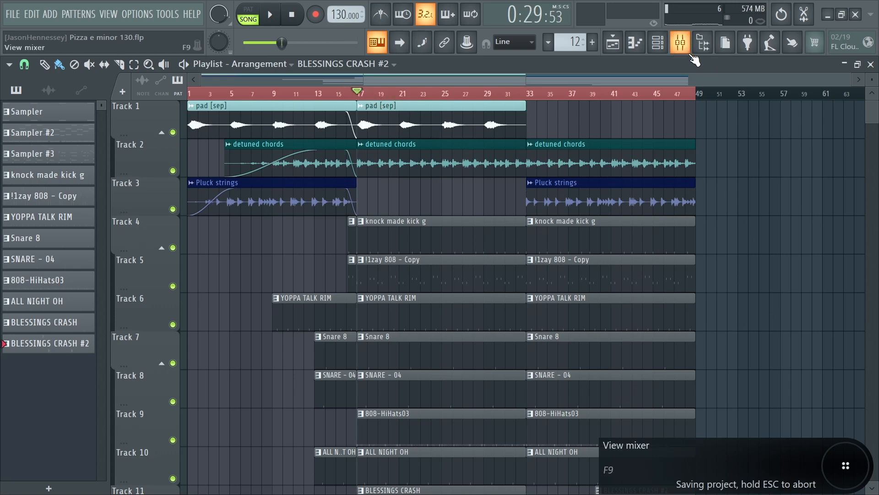
{"action": "left_click", "coordinate": [680, 43]}
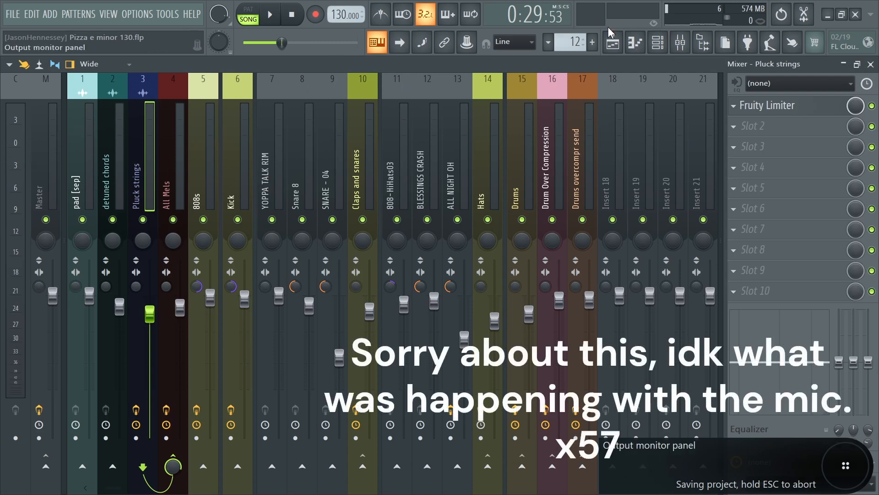
{"action": "left_click", "coordinate": [613, 42]}
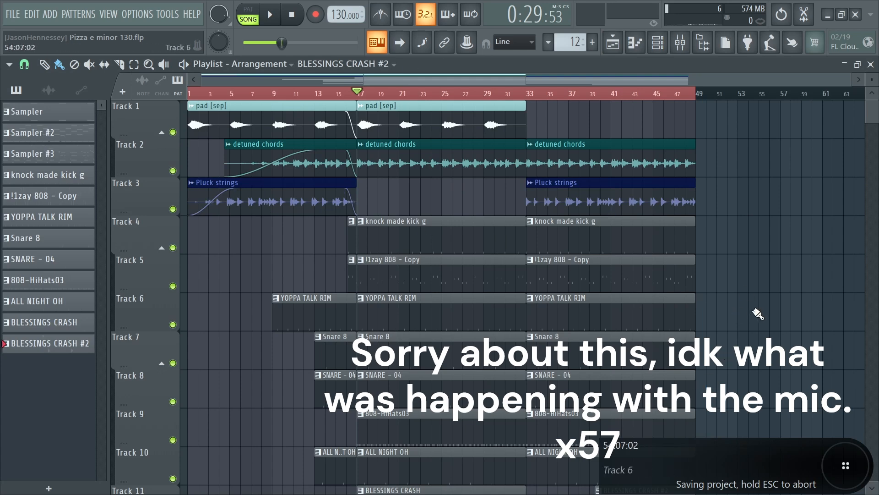
Play the arrangement from bar 17 and save the project
{"action": "key", "text": "space"}
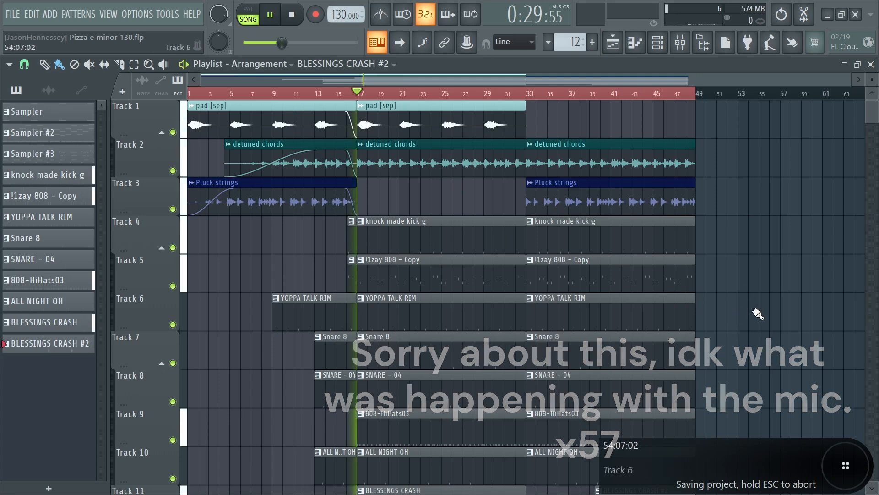
{"action": "left_click", "coordinate": [11, 14]}
{"action": "left_click", "coordinate": [22, 69]}
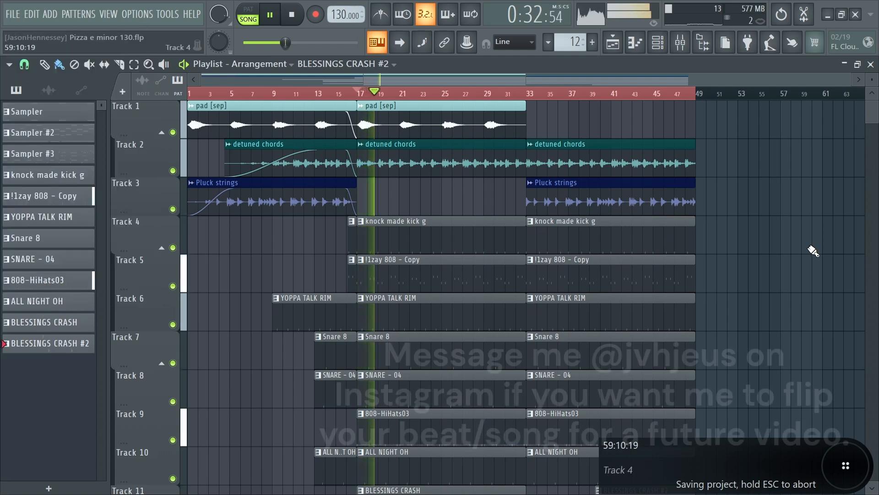